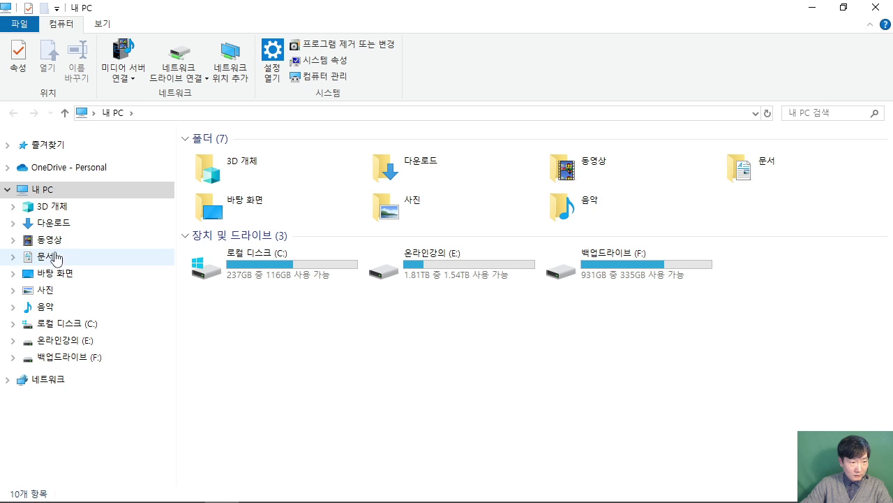
Extract Picture.zip in the 문서\ITQ folder and check the extracted files in the Picture folder
double_click(375, 183)
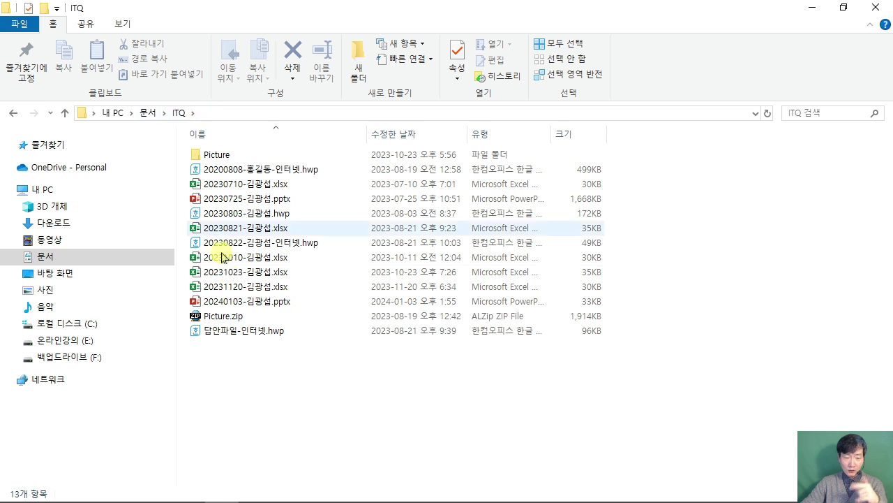
click(234, 318)
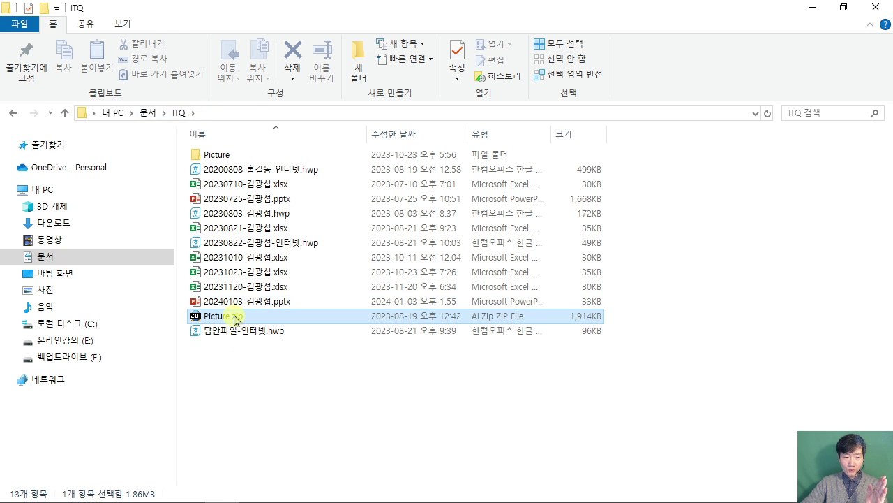
right_click(233, 319)
click(337, 190)
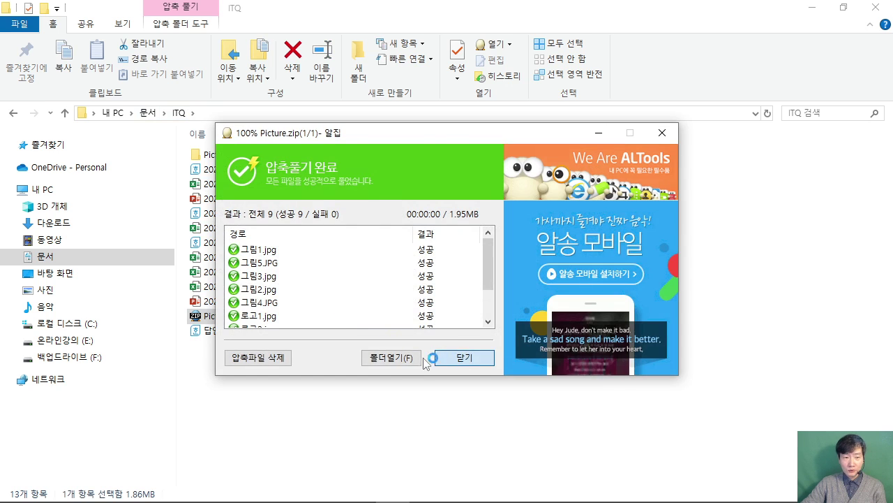
click(441, 360)
double_click(223, 155)
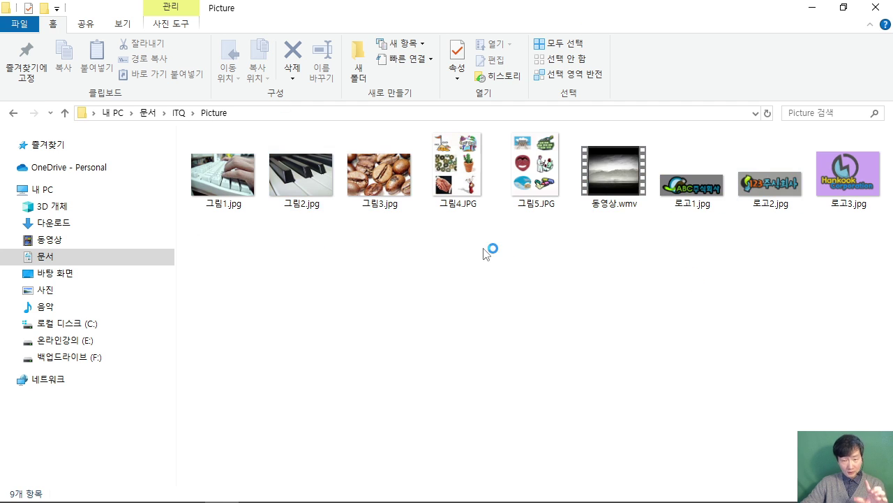
click(872, 11)
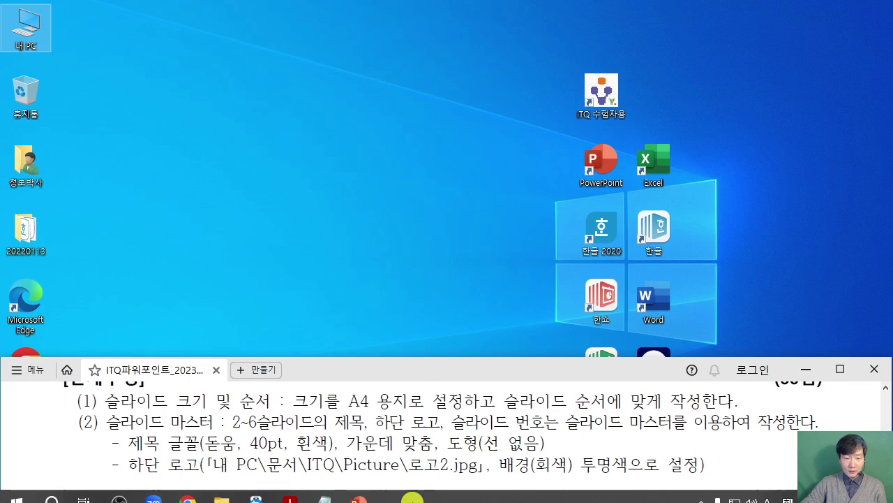
Switch to the PowerPoint presentation and insert 로고2.jpg from 문서\ITQ\Picture into the selected master layout
click(349, 492)
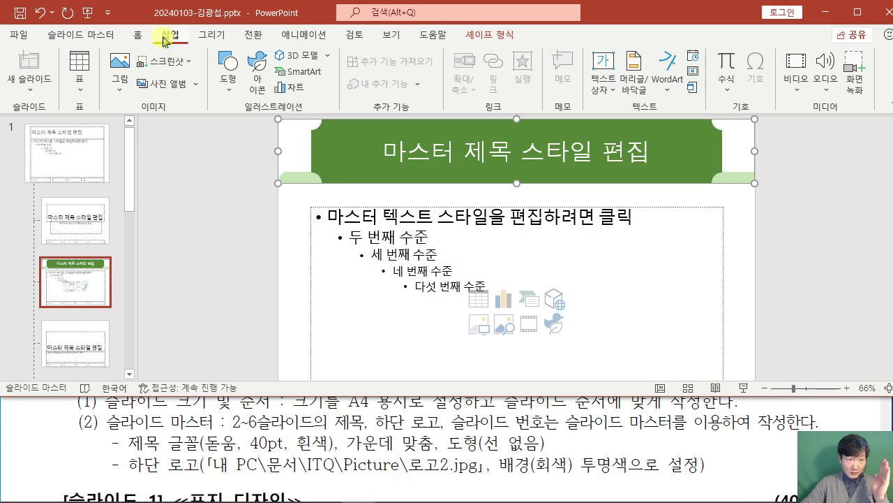
click(119, 82)
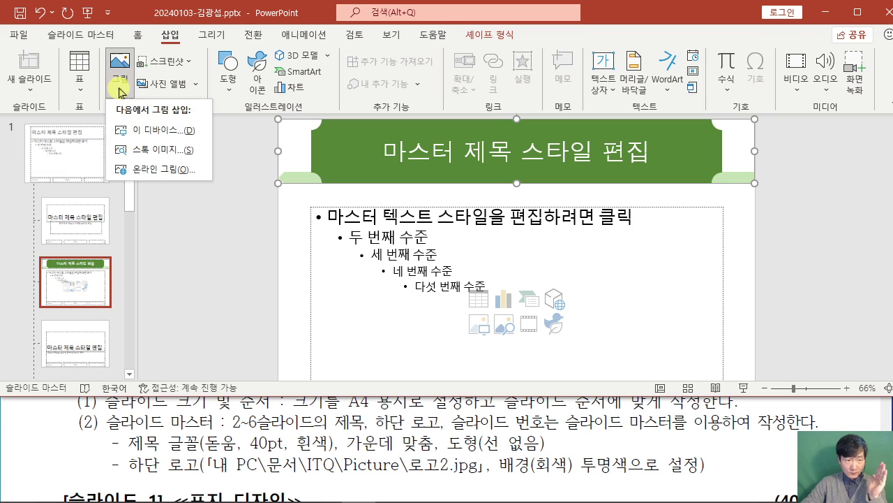
click(165, 133)
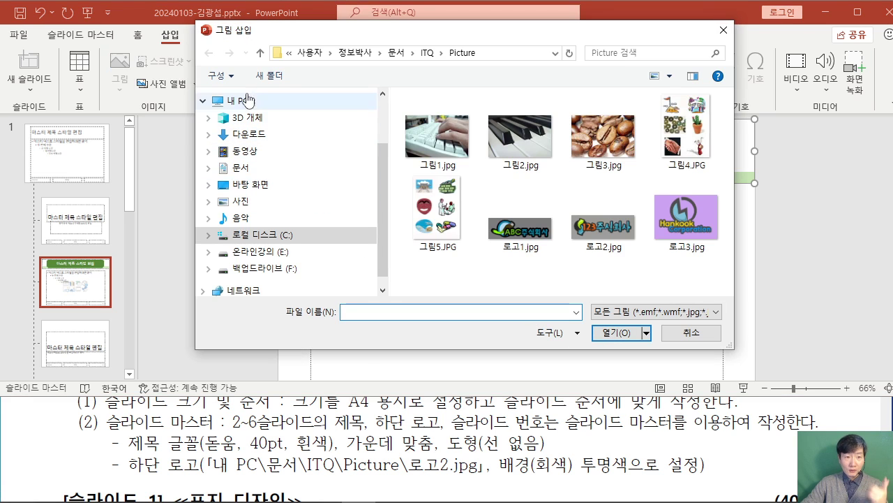
click(237, 168)
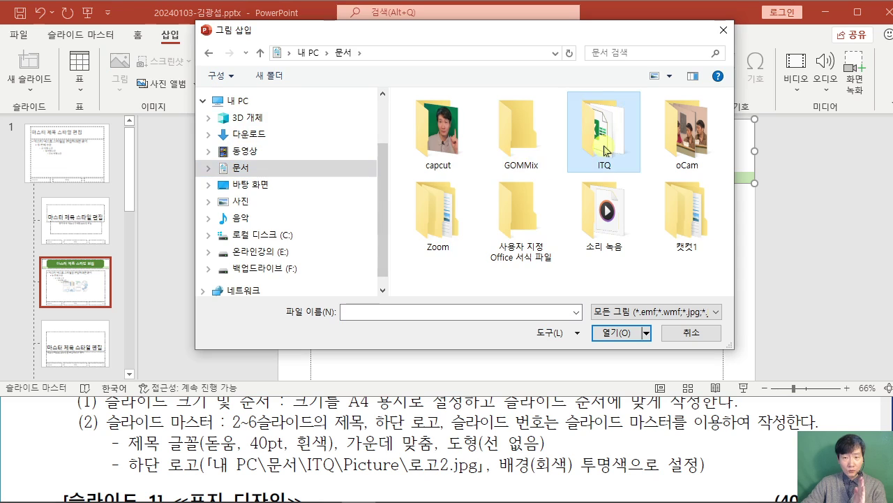
double_click(602, 145)
double_click(429, 119)
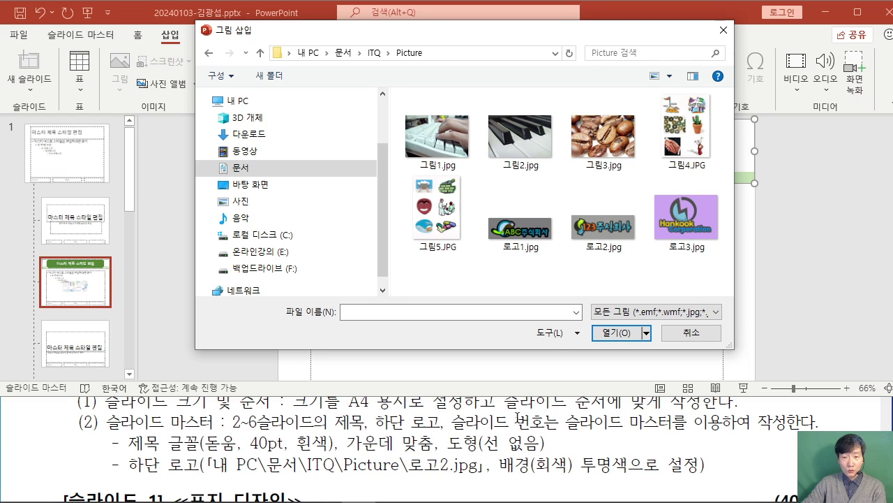
click(607, 242)
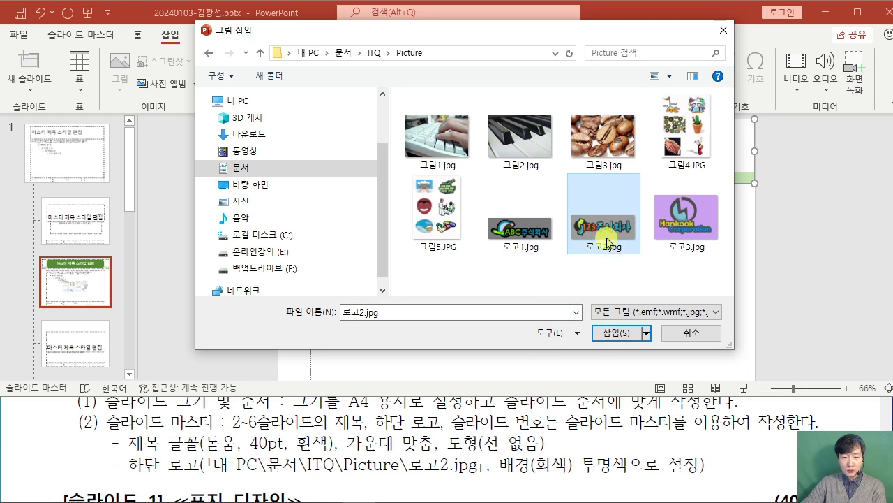
click(620, 333)
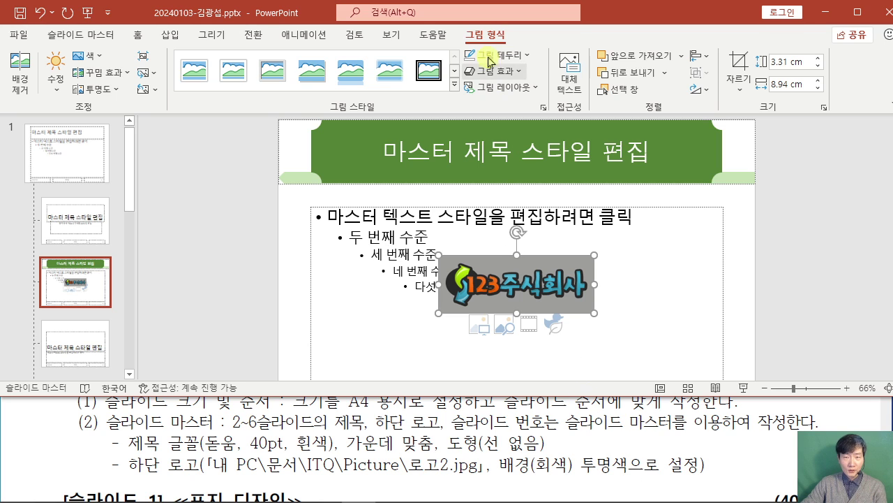
Make the logo's grey background transparent with the Set Transparent Color tool
click(95, 61)
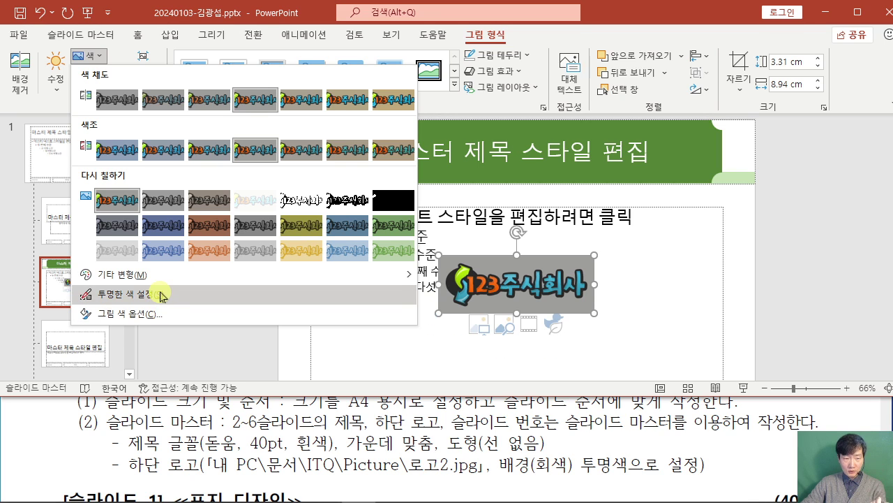
click(160, 300)
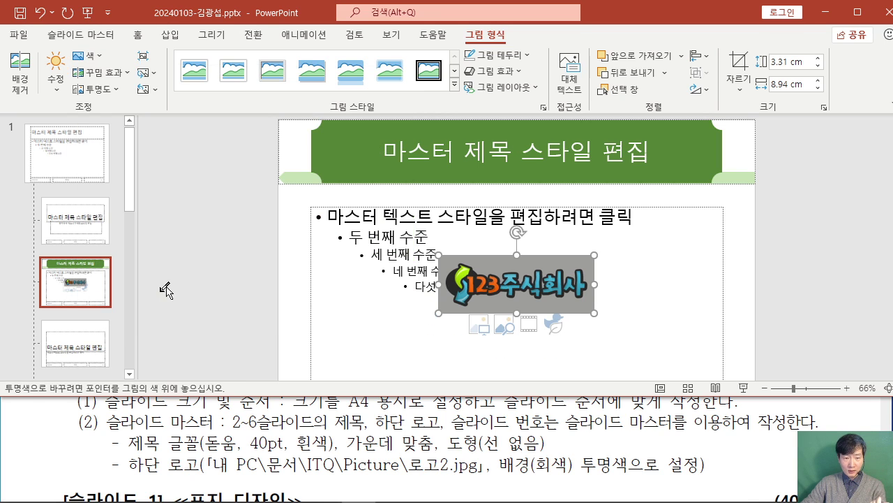
click(535, 259)
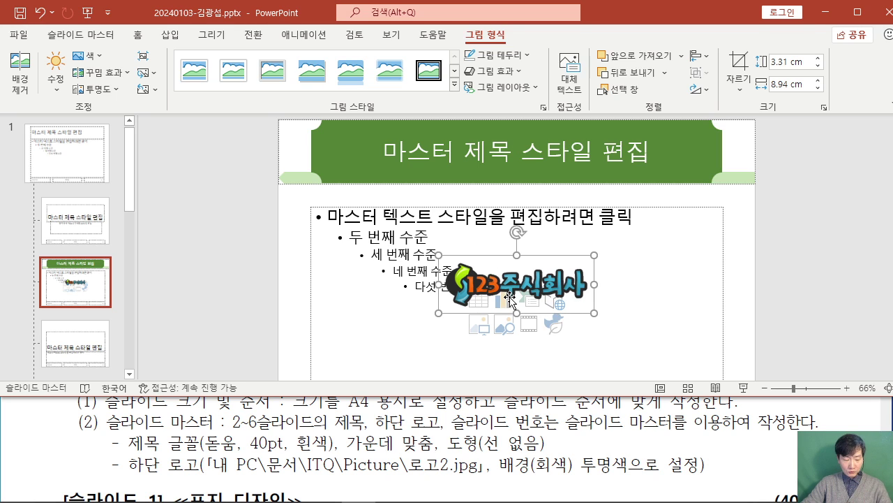
drag(444, 274, 584, 278)
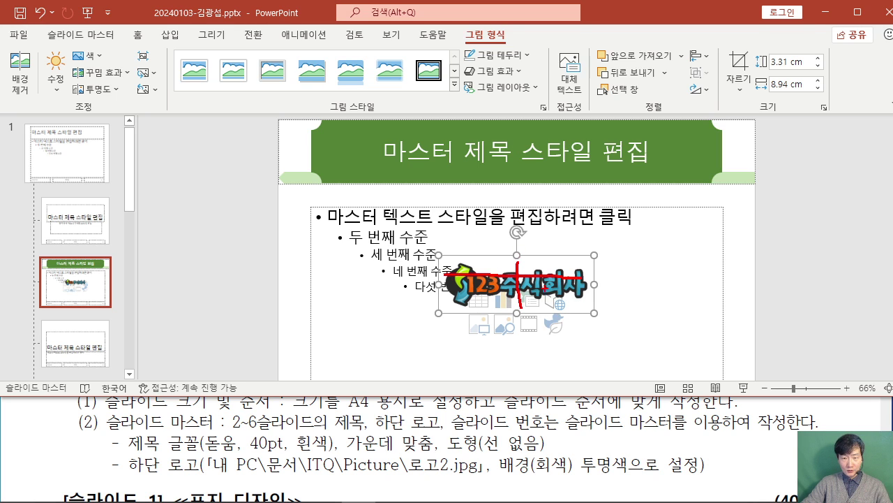
drag(599, 310, 533, 286)
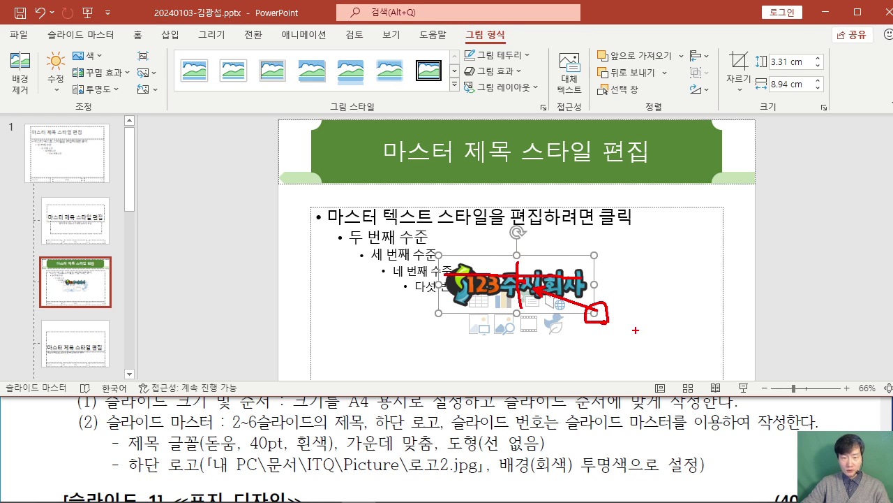
key(Escape)
Shrink the logo to about 1.65 × 4.47 cm and place it in the layout's lower-left corner, as in the exam sheet
drag(597, 313, 517, 284)
click(428, 435)
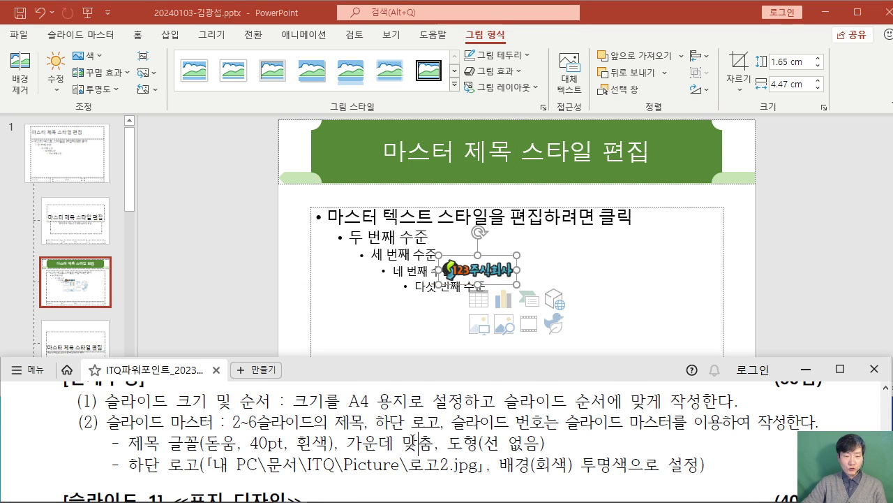
scroll(428, 435, down, 10)
scroll(429, 434, down, 10)
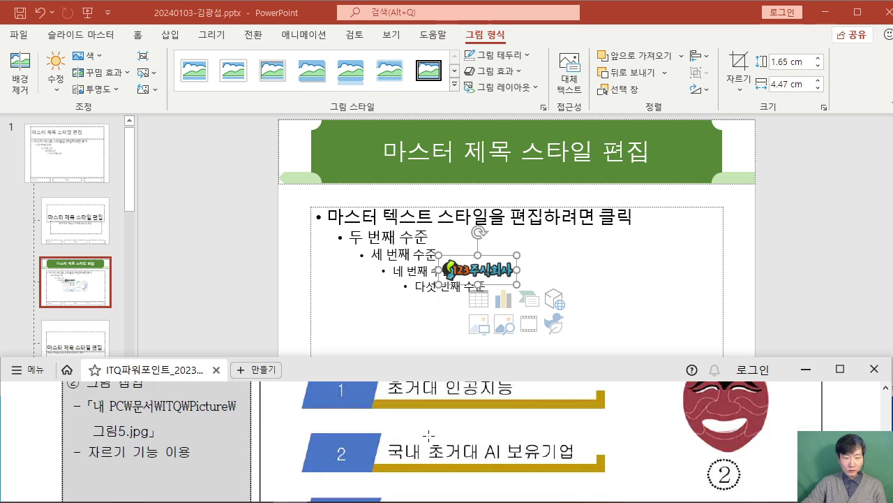
scroll(430, 433, up, 5)
drag(355, 377, 355, 286)
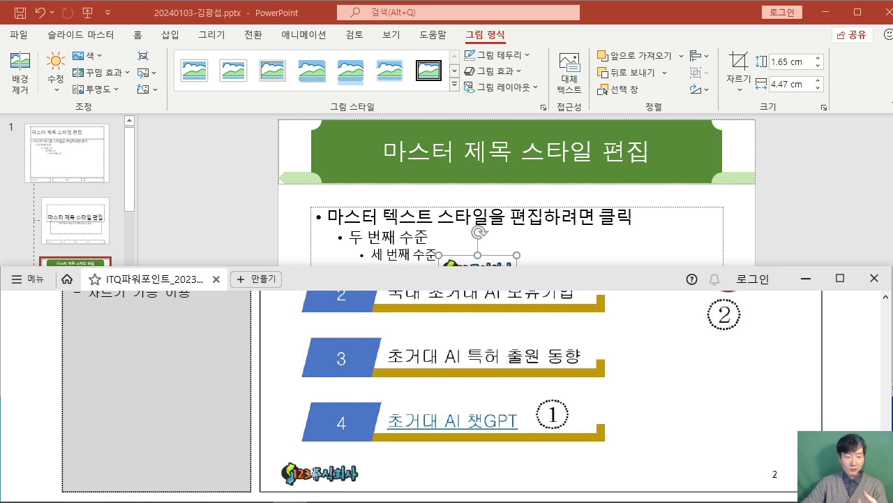
click(225, 225)
scroll(482, 314, down, 2)
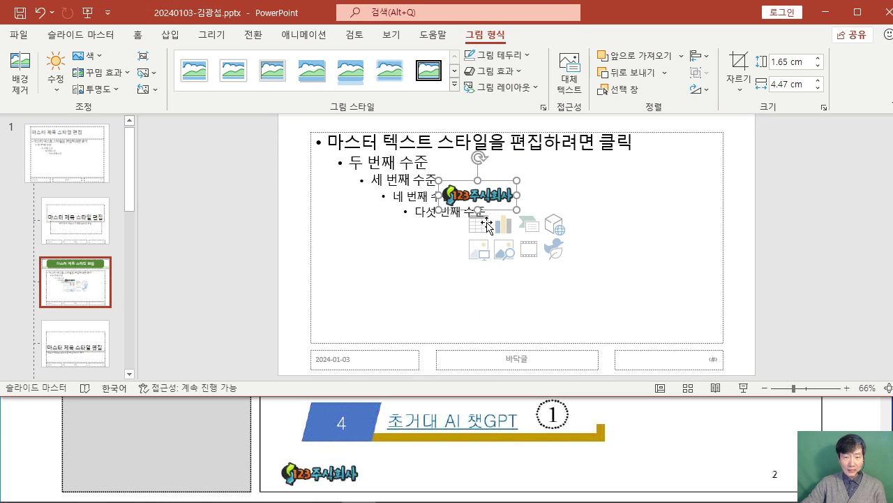
drag(487, 197, 350, 363)
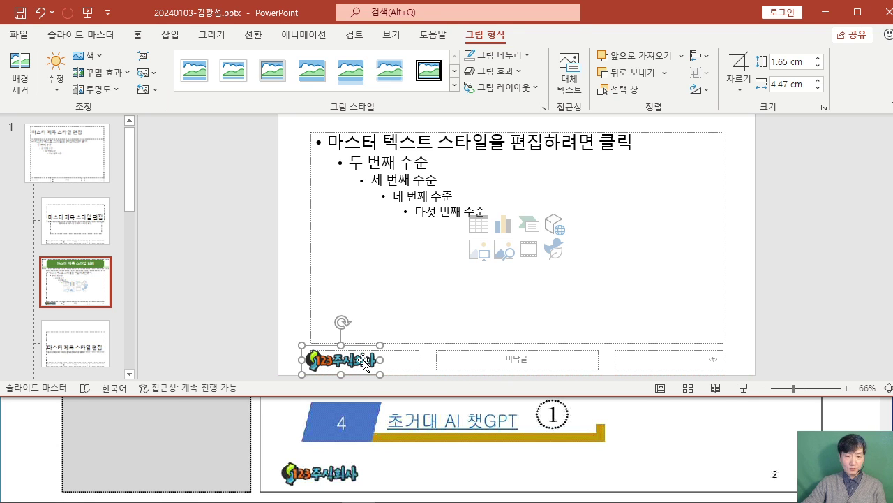
Format the layout's slide number placeholder with font size 16 and black text
click(661, 351)
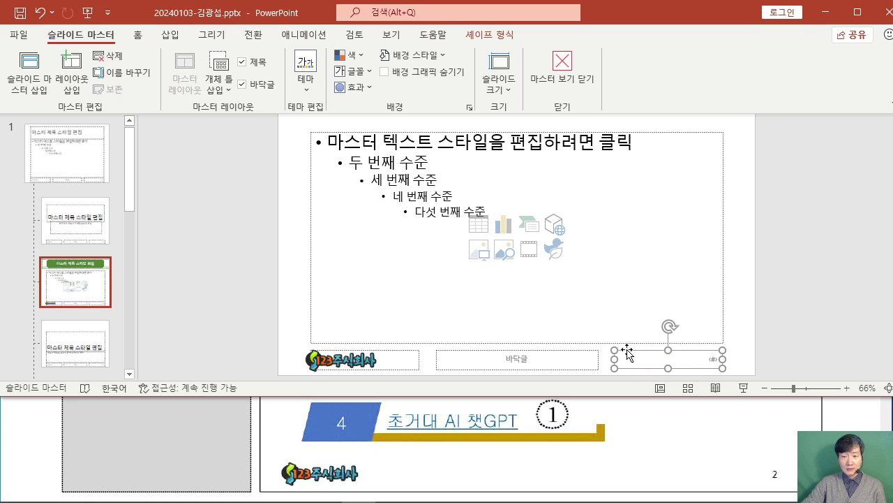
key(Escape)
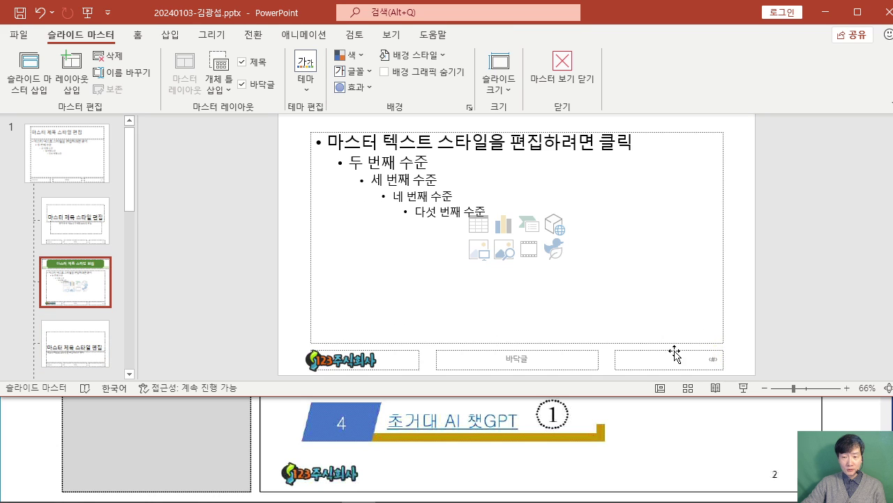
click(635, 348)
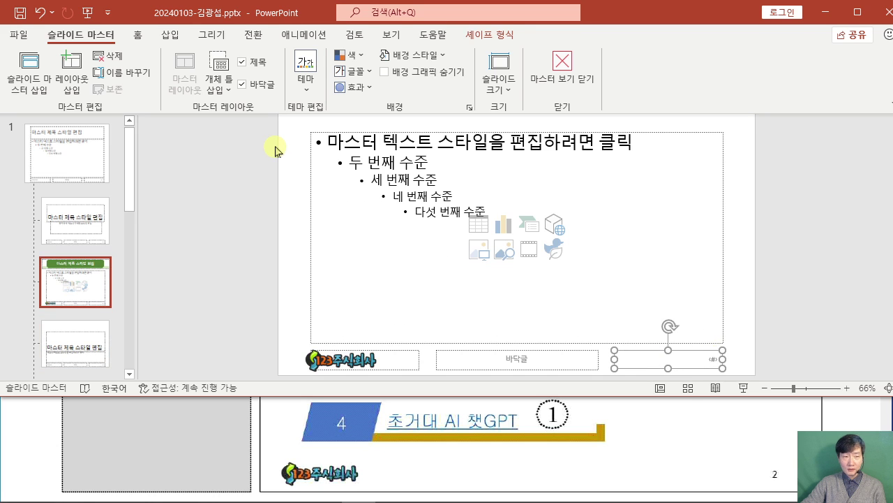
click(139, 35)
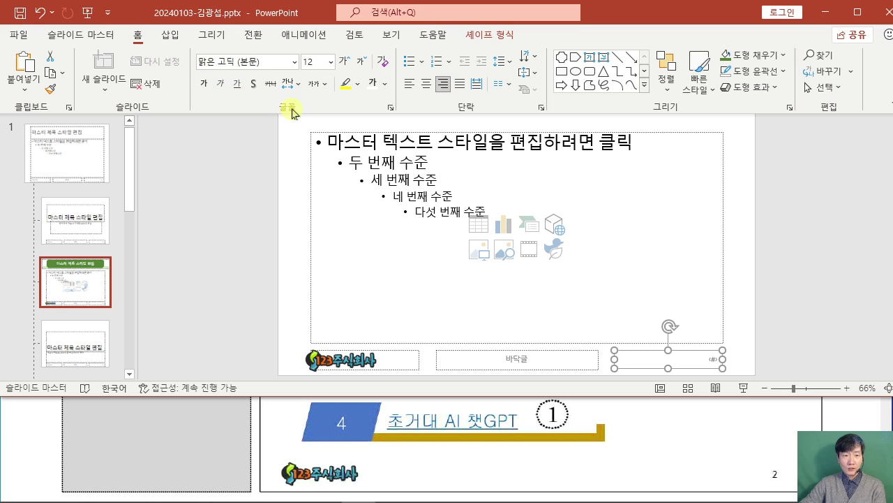
click(328, 63)
key(Escape)
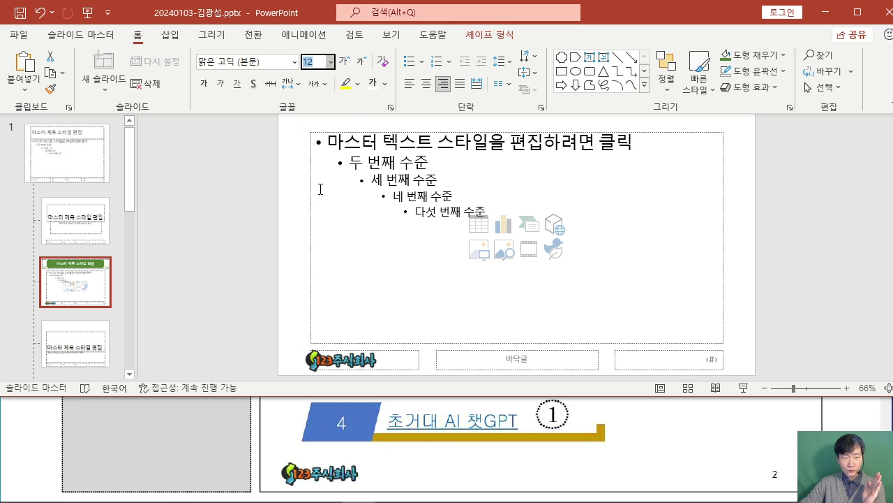
click(384, 84)
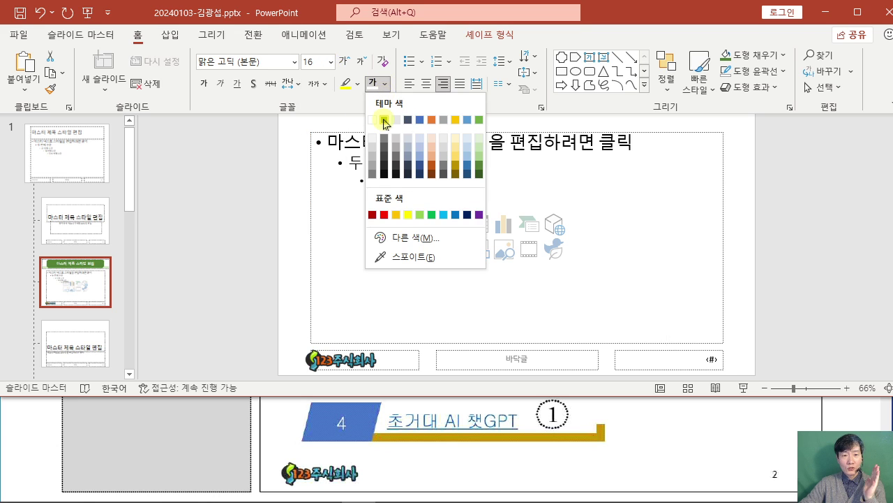
click(384, 123)
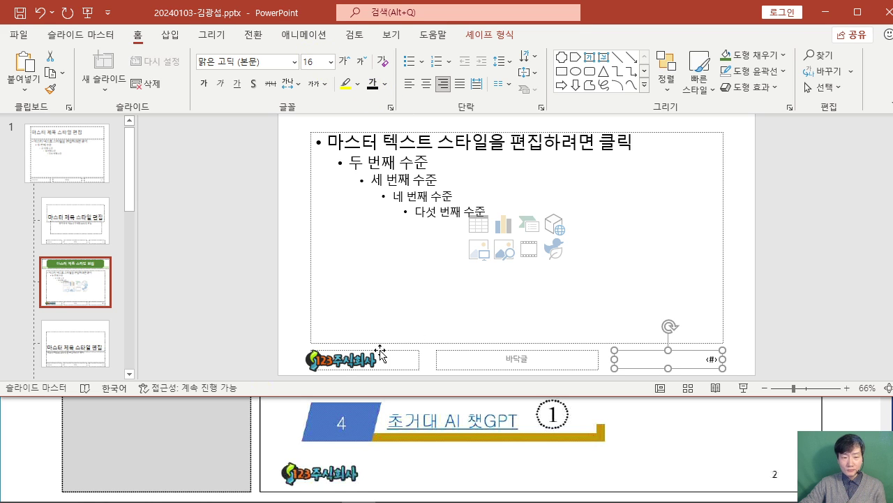
Review the exam sheet's overall composition requirements and open the slide Header and Footer settings
click(35, 427)
scroll(33, 426, up, 10)
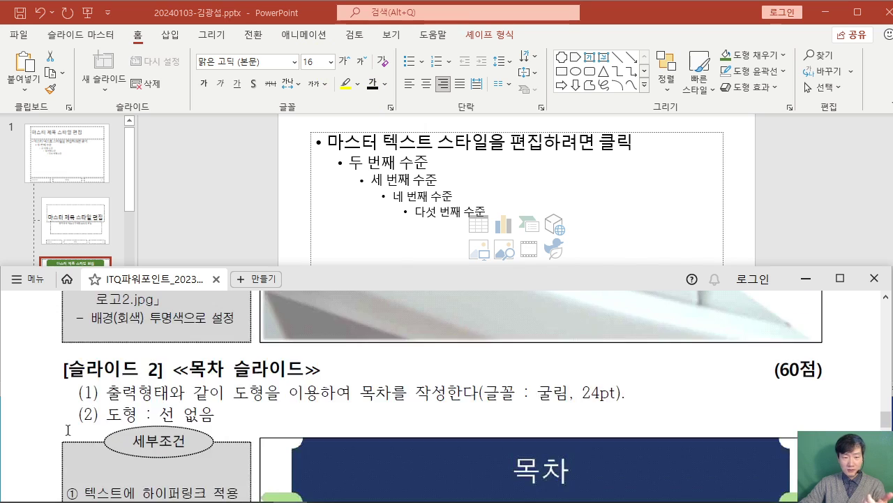
scroll(68, 428, up, 8)
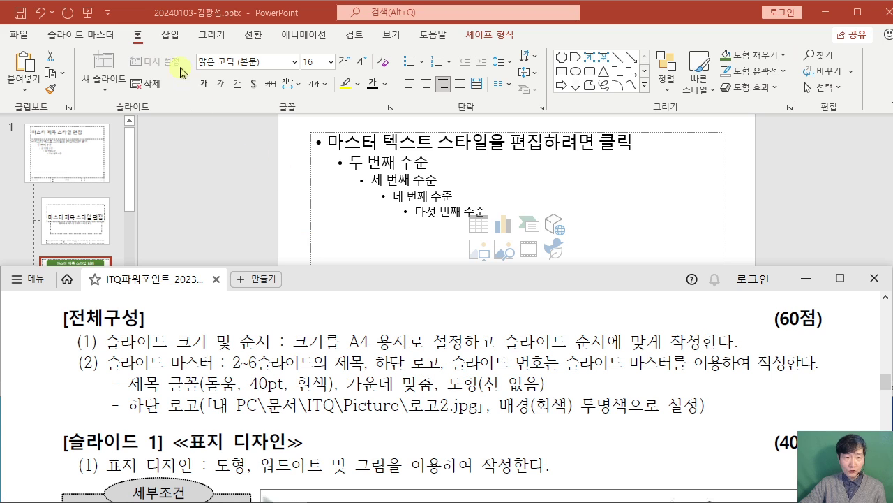
click(170, 35)
click(170, 35)
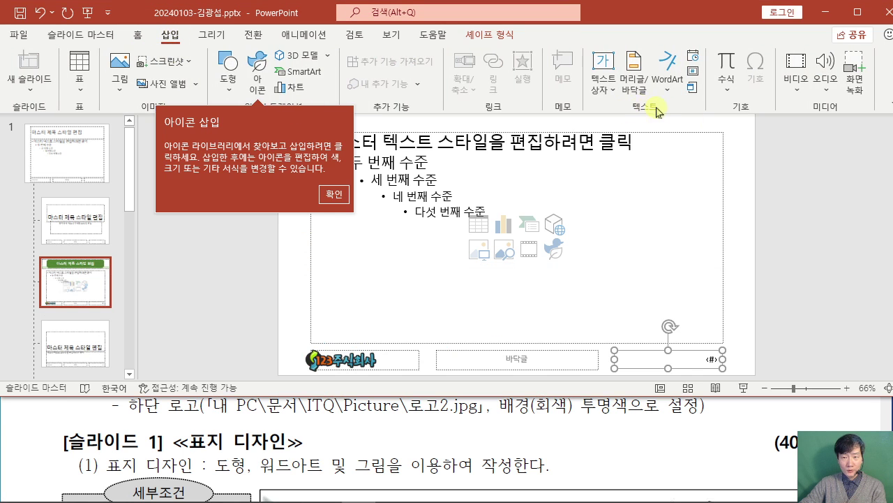
click(633, 73)
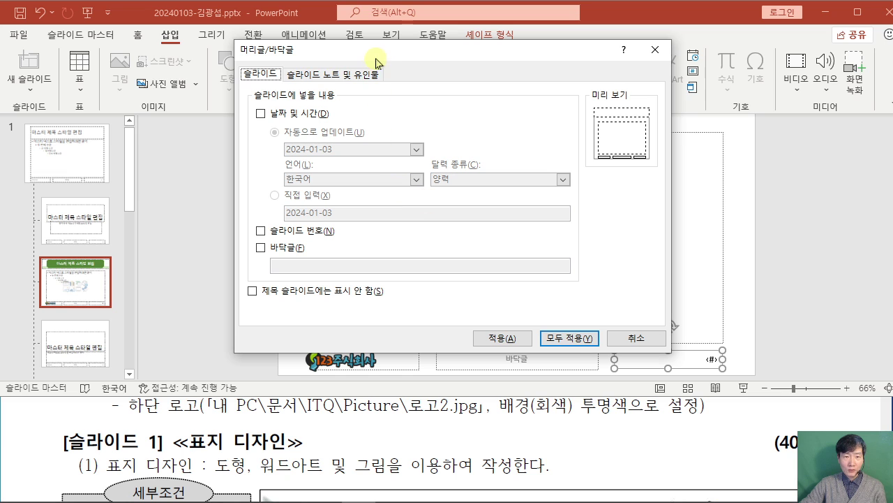
drag(381, 54, 378, 43)
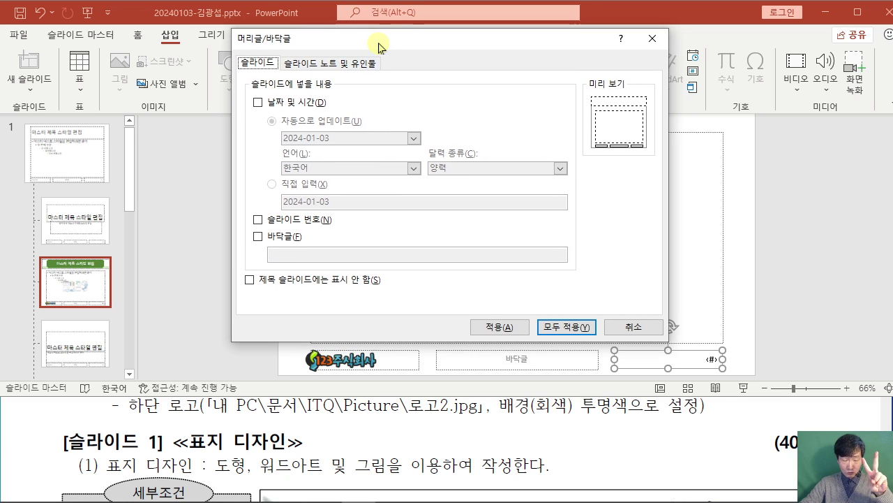
drag(245, 208, 277, 227)
drag(245, 286, 257, 294)
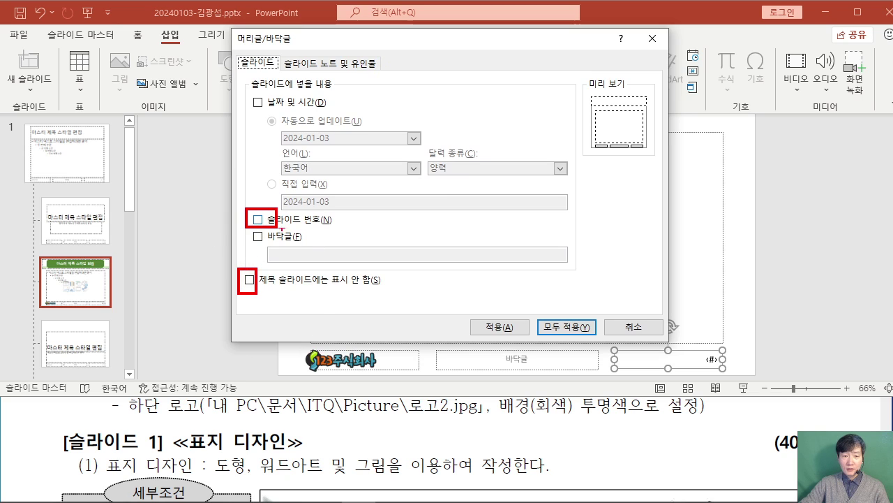
Turn on slide numbers, exclude the title slide, and apply the header and footer settings to all slides
drag(255, 209, 300, 190)
drag(239, 260, 285, 245)
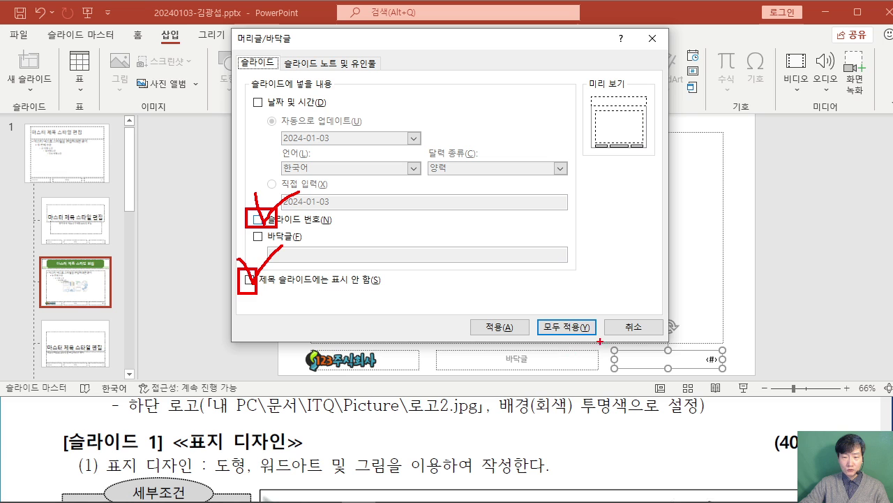
drag(590, 328, 631, 393)
key(Escape)
click(258, 219)
click(249, 280)
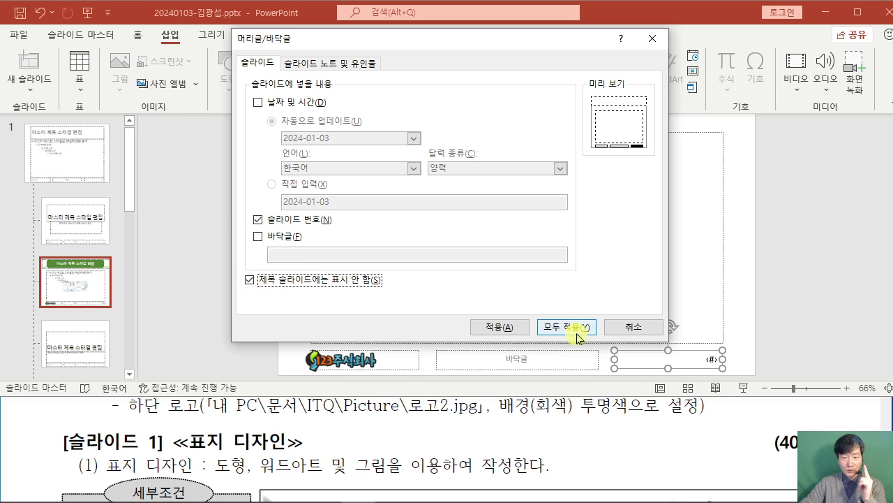
click(572, 328)
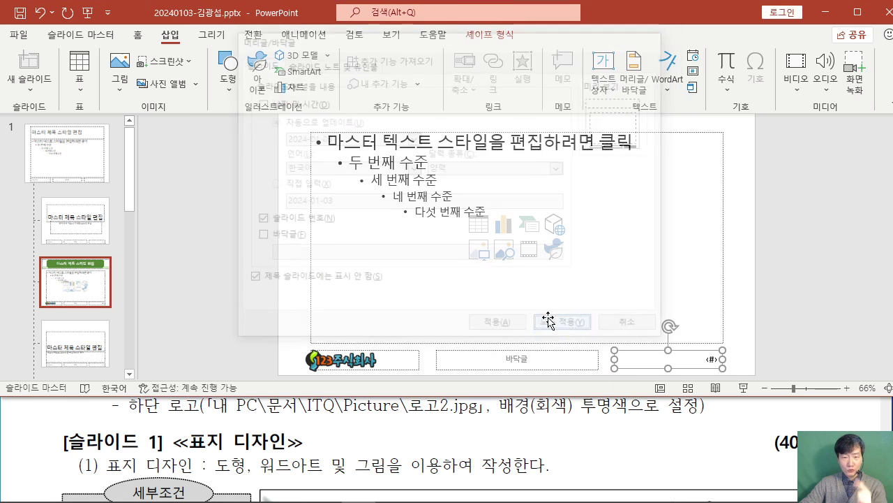
Check the finished layout and close the slide master view
click(214, 209)
scroll(214, 209, up, 3)
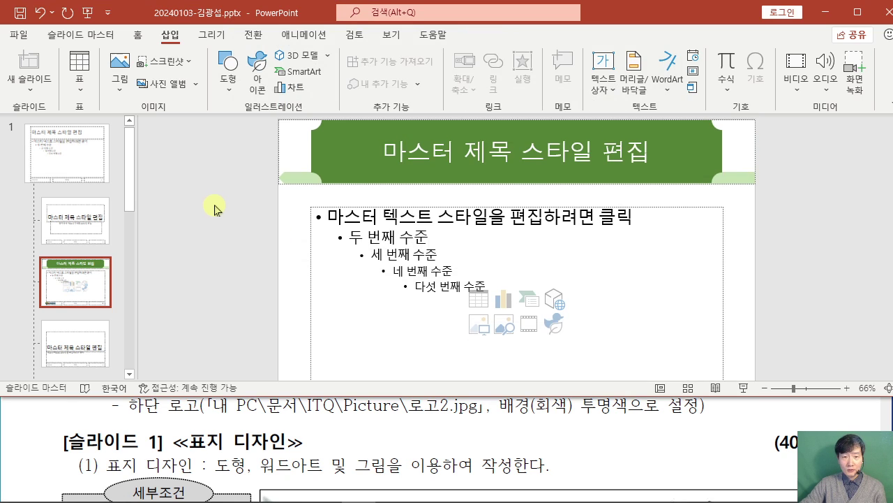
scroll(214, 210, down, 3)
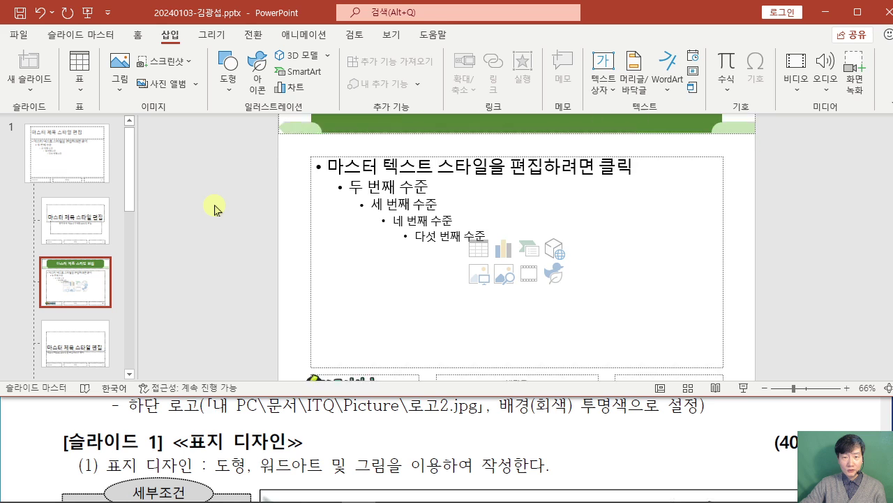
click(105, 36)
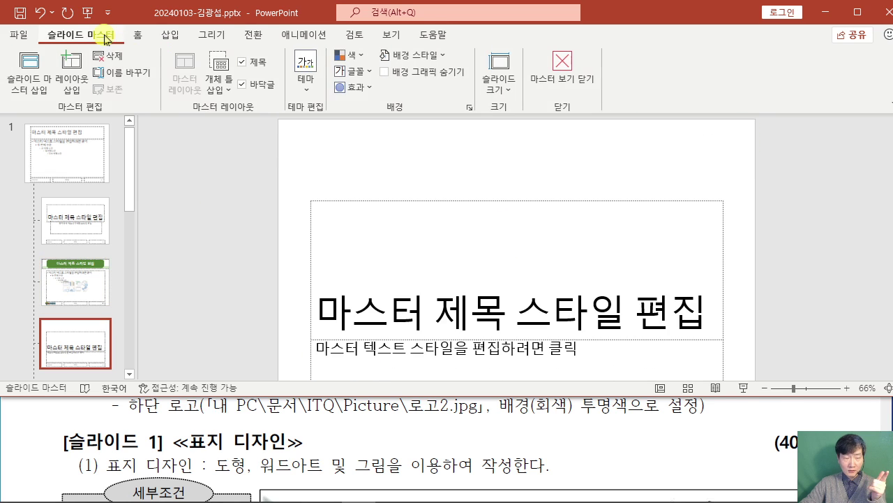
click(568, 79)
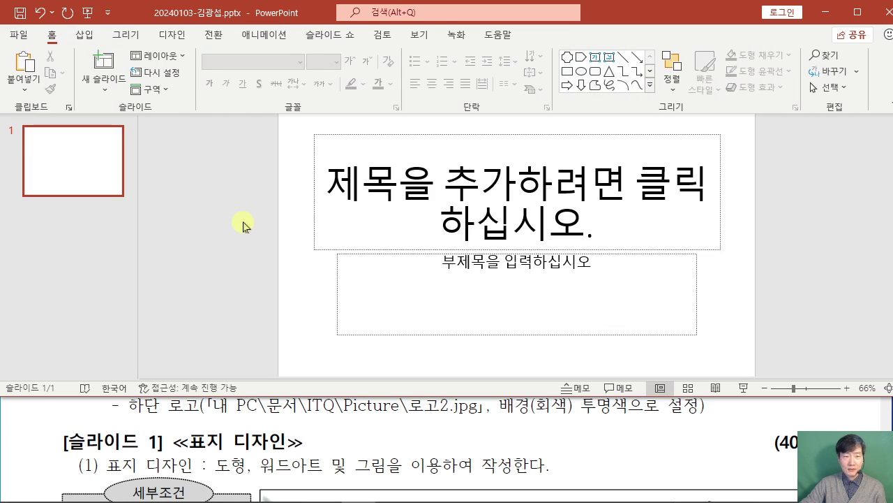
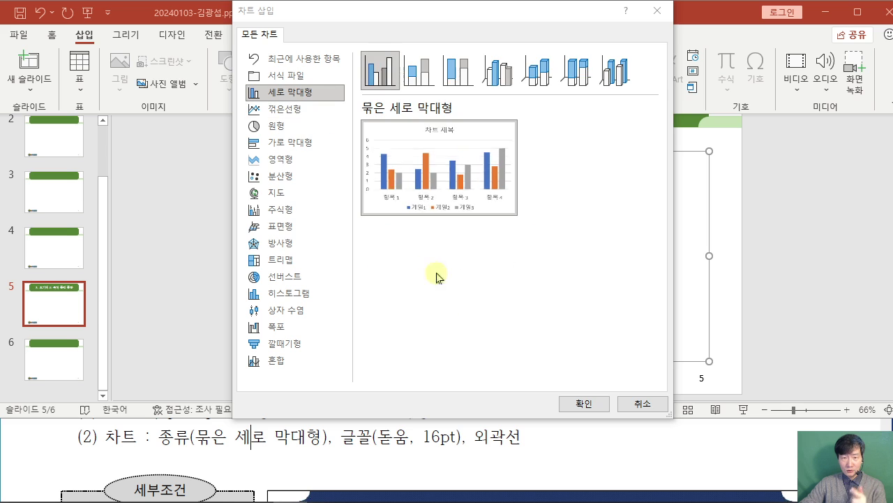
Insert a clustered column chart on slide 5, then enlarge its data sheet window and magnify the cells
click(584, 402)
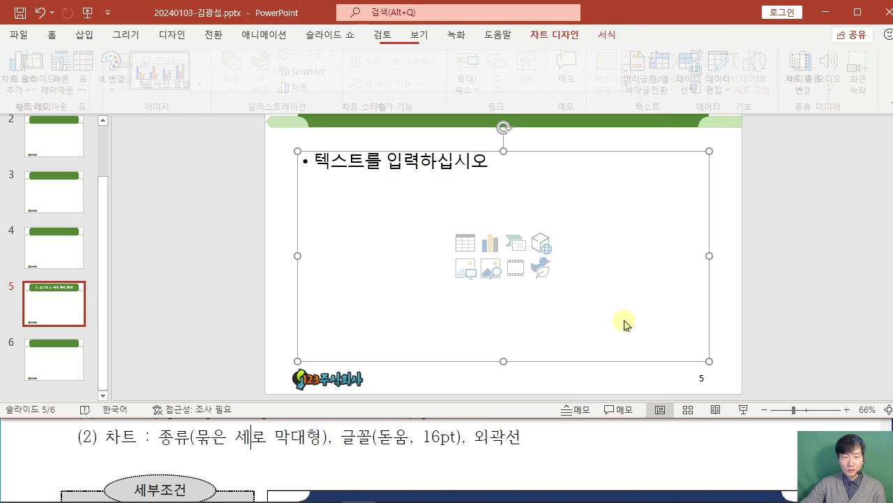
drag(528, 366, 451, 66)
drag(658, 202, 797, 301)
click(500, 223)
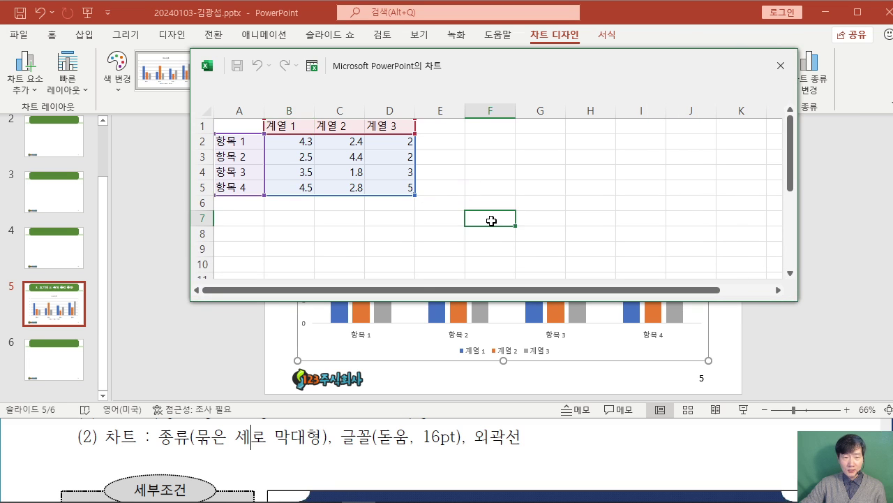
scroll(491, 221, up, 4)
scroll(442, 201, up, 1)
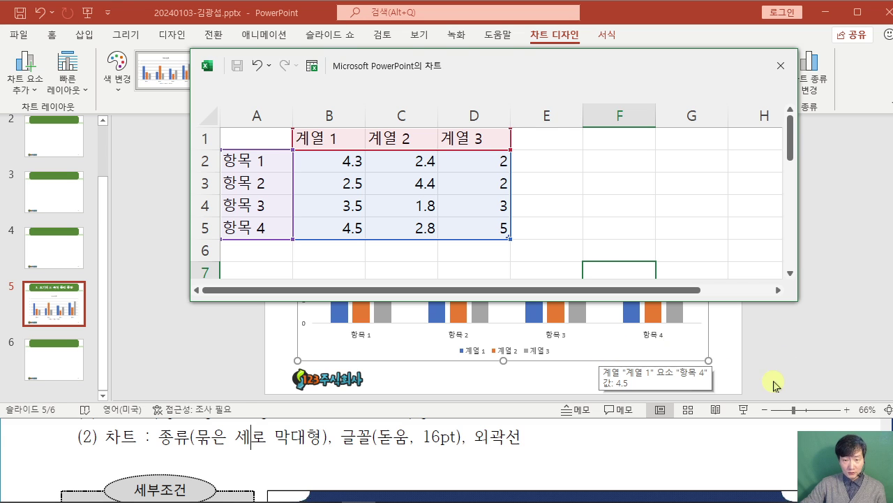
Arrange the exam sheet window so the sample chart's data table is readable below the chart data sheet
click(757, 449)
scroll(755, 343, down, 3)
scroll(756, 343, down, 2)
drag(625, 279, 604, 269)
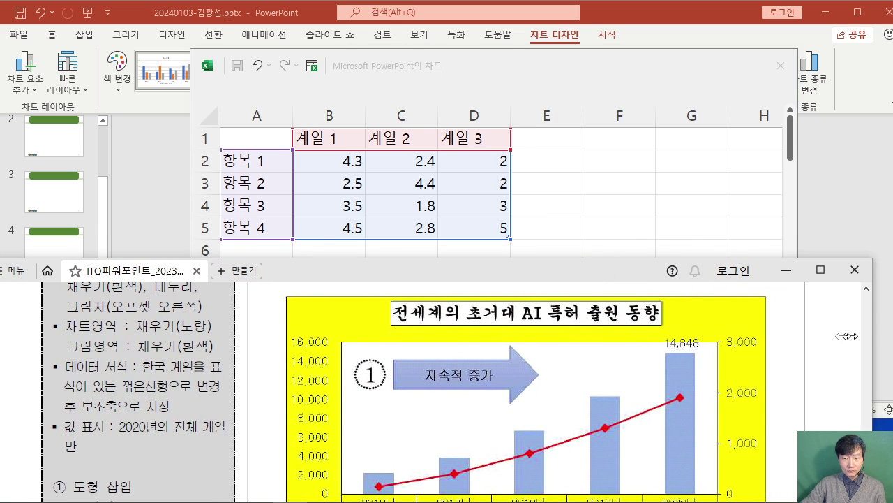
drag(869, 337, 758, 337)
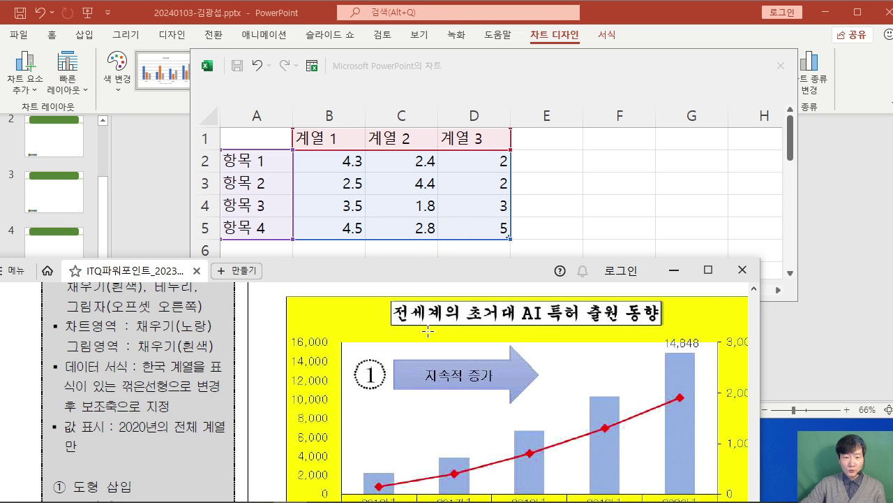
drag(421, 267, 423, 189)
scroll(429, 369, down, 2)
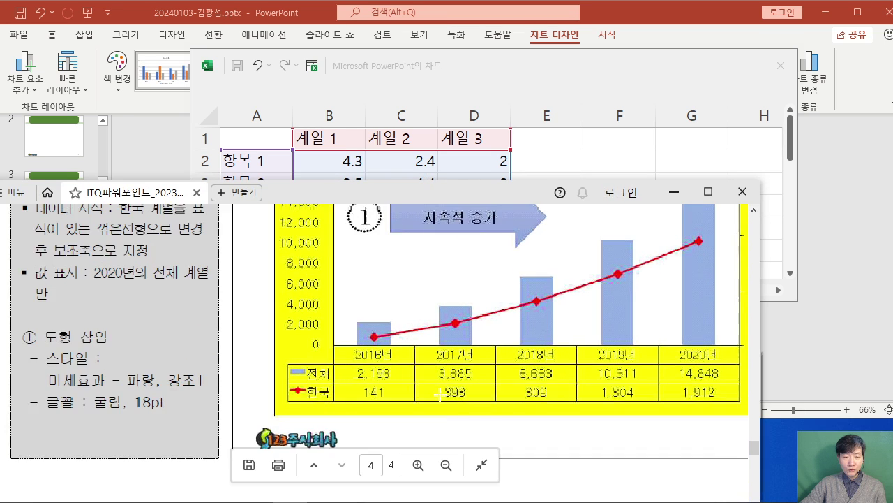
scroll(430, 370, up, 3)
click(556, 427)
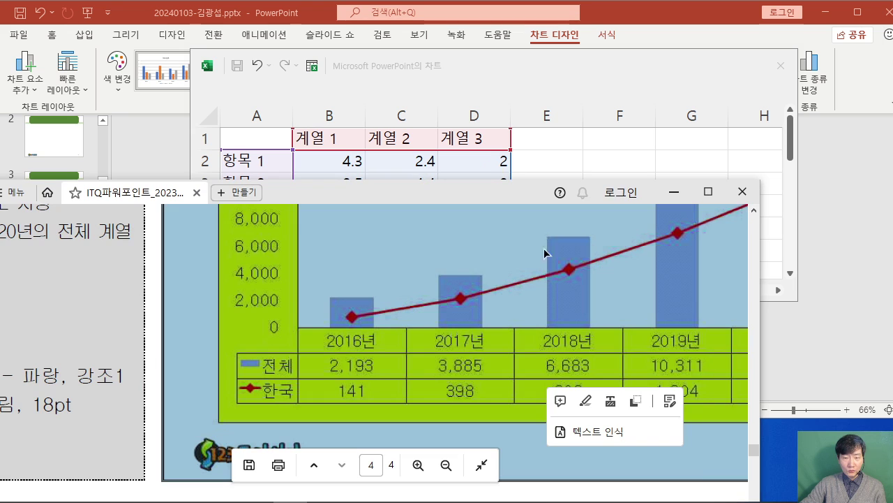
drag(482, 190, 492, 100)
drag(419, 423, 511, 425)
click(572, 346)
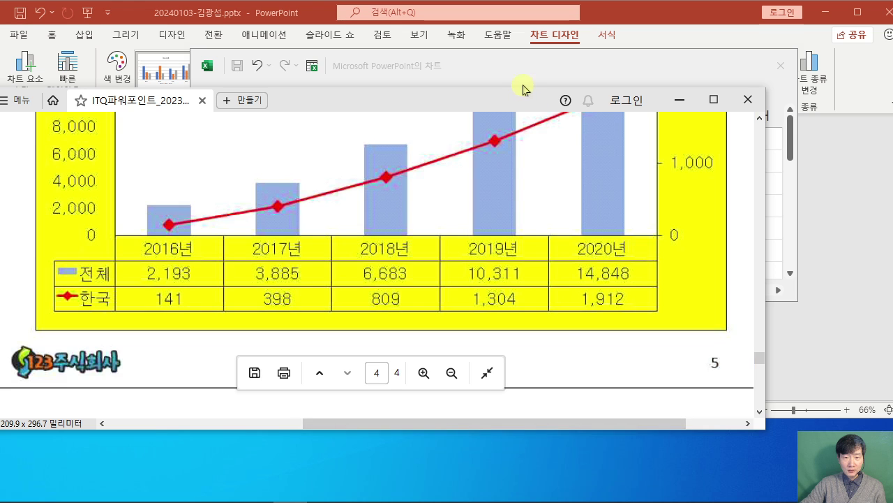
drag(511, 99, 519, 289)
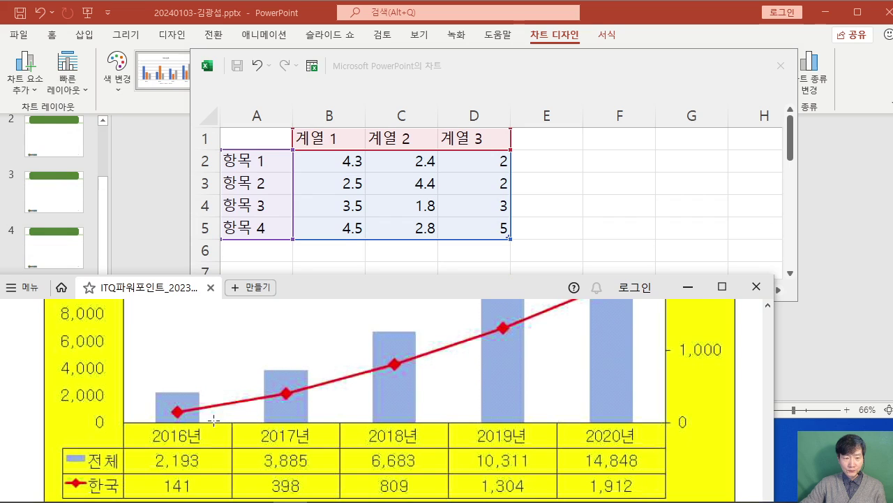
mouse_move(123, 409)
mouse_down()
mouse_move(247, 449)
mouse_move(658, 451)
mouse_up()
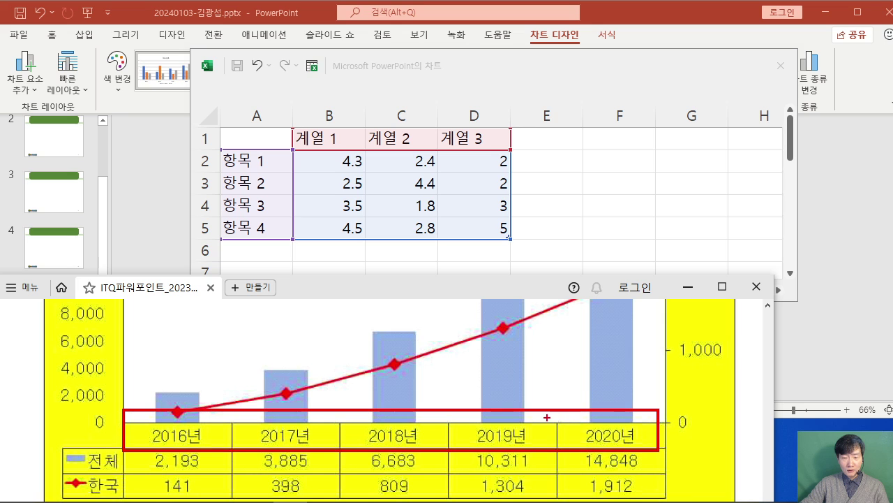
drag(547, 417, 628, 364)
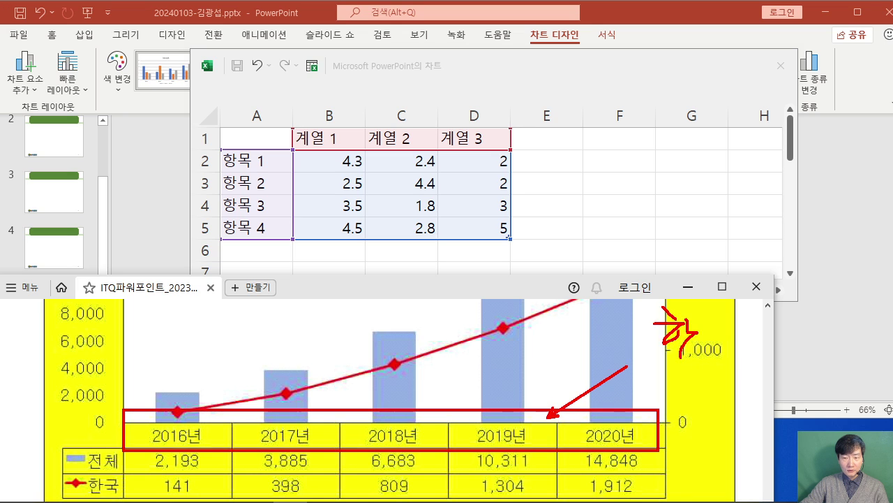
drag(711, 318, 721, 331)
drag(705, 337, 725, 334)
drag(708, 340, 721, 350)
drag(122, 434, 125, 454)
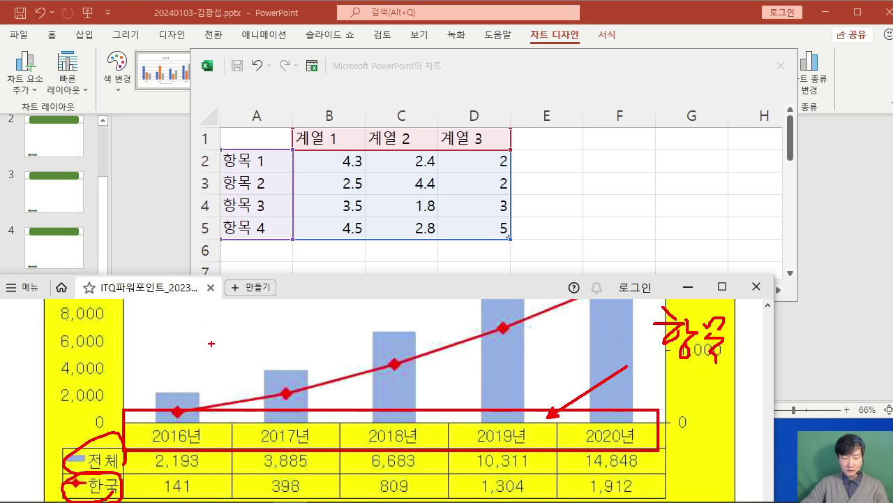
drag(237, 167, 171, 402)
drag(271, 189, 283, 283)
drag(283, 417, 270, 198)
key(Escape)
Enter the category labels 2016년, 2017년, 2018년, 2019년 and 2020년 in cells A2 to A6 of the chart data
click(258, 161)
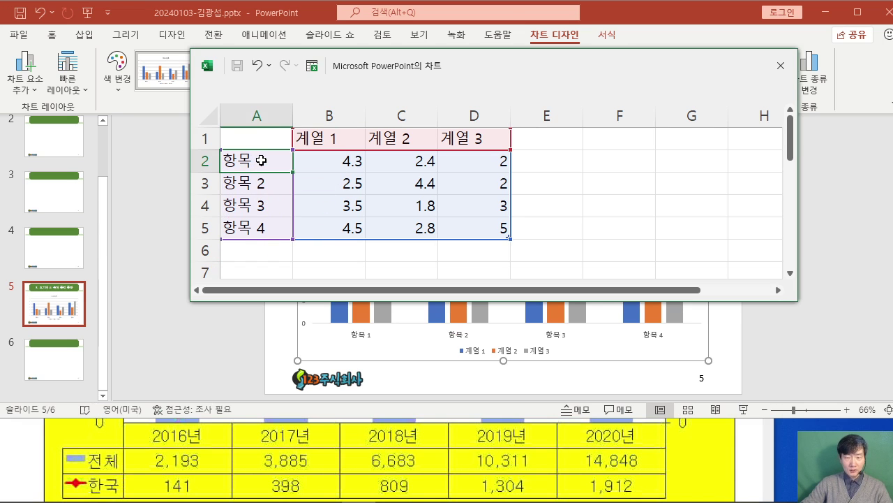
text(2016)
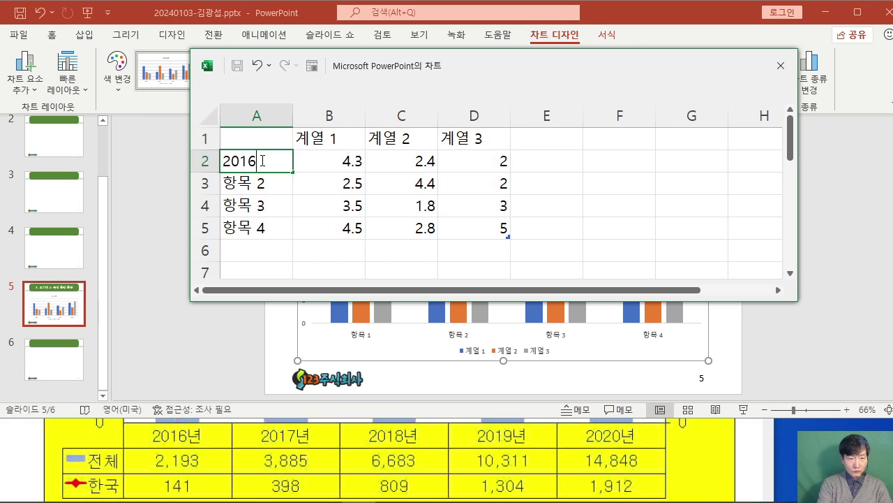
text(년)
key(Return)
text(2017년)
key(Return)
text(2018년)
key(Return)
text(2019년)
key(Return)
text(2020년)
key(Return)
scroll(261, 159, up, 1)
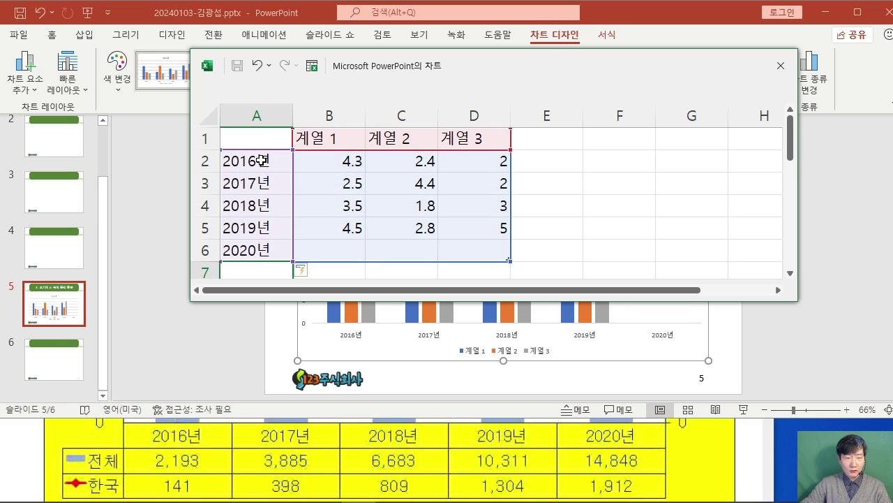
Name the first two data series 전체 and 한국 in cells B1 and C1
click(312, 147)
text(전체)
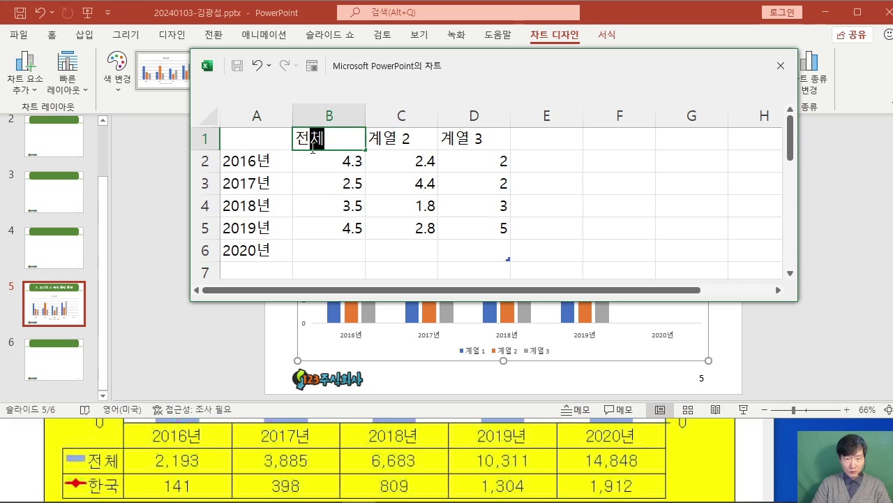
key(Tab)
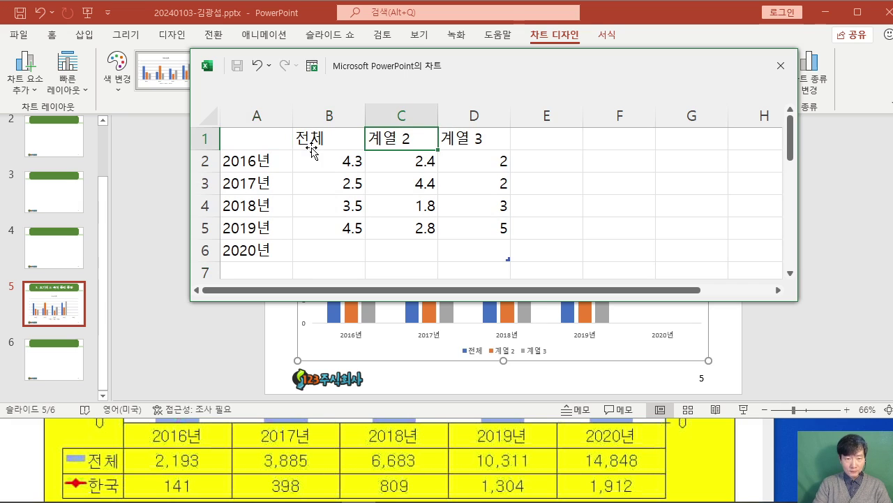
text(한국)
key(Tab)
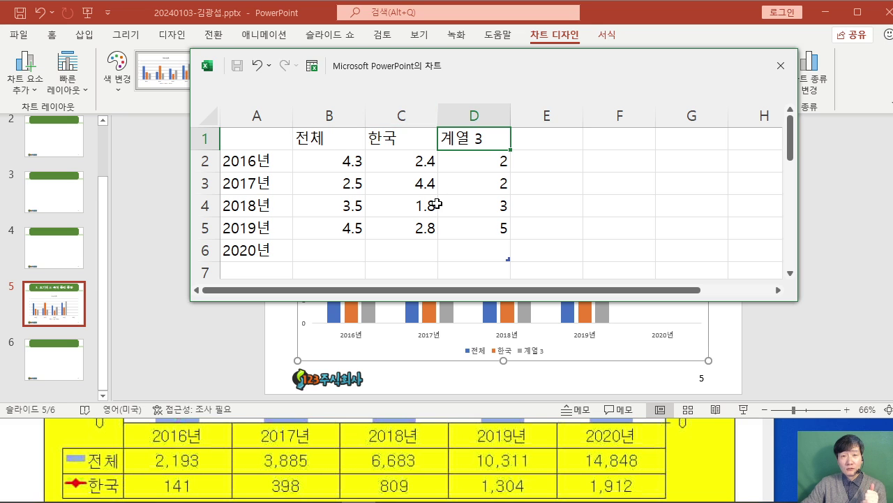
Delete the unused 계열 3 column and the blank column D from the chart's data range
click(474, 115)
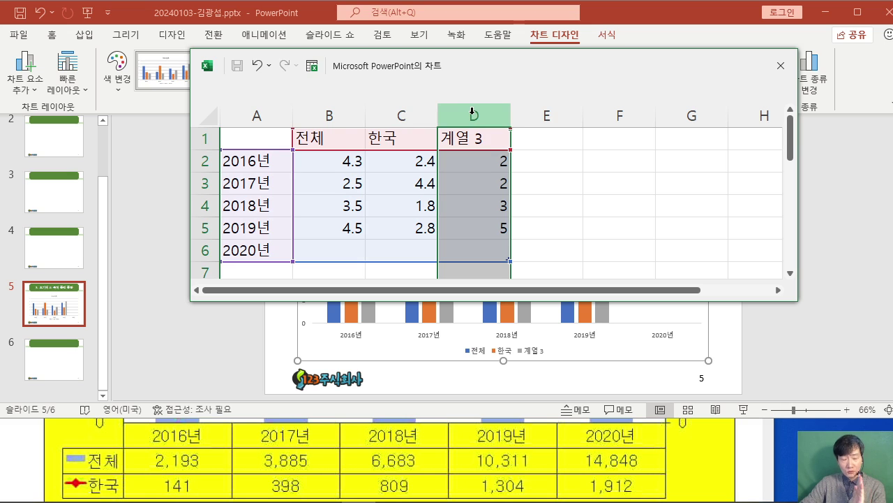
right_click(472, 111)
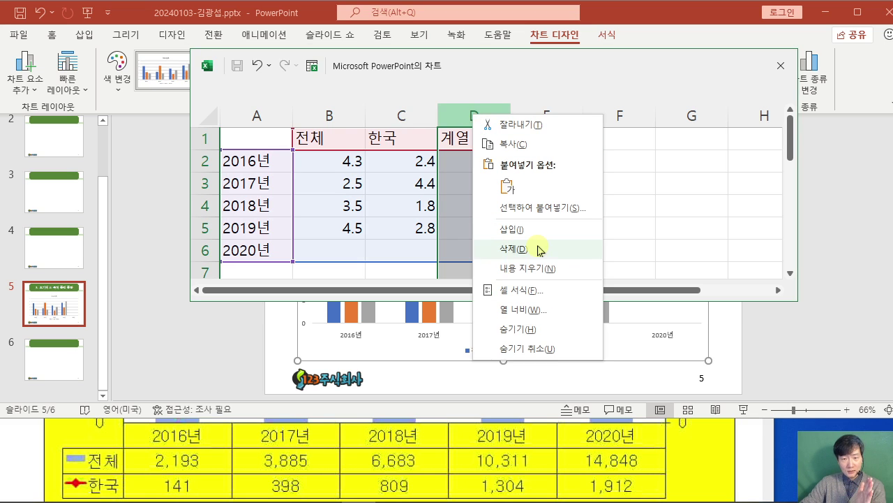
click(516, 248)
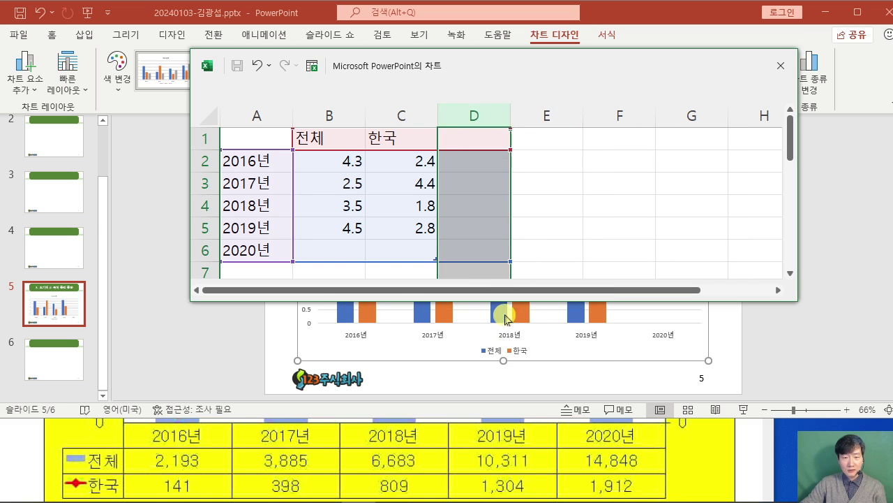
click(567, 218)
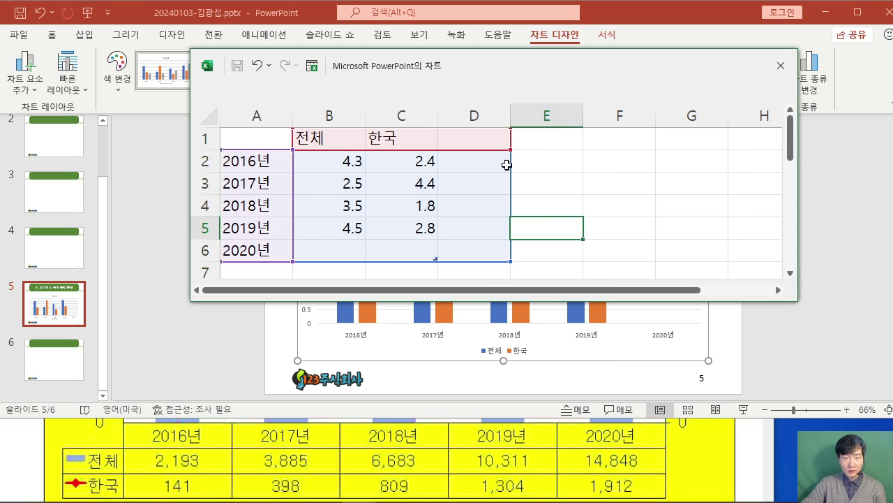
right_click(470, 111)
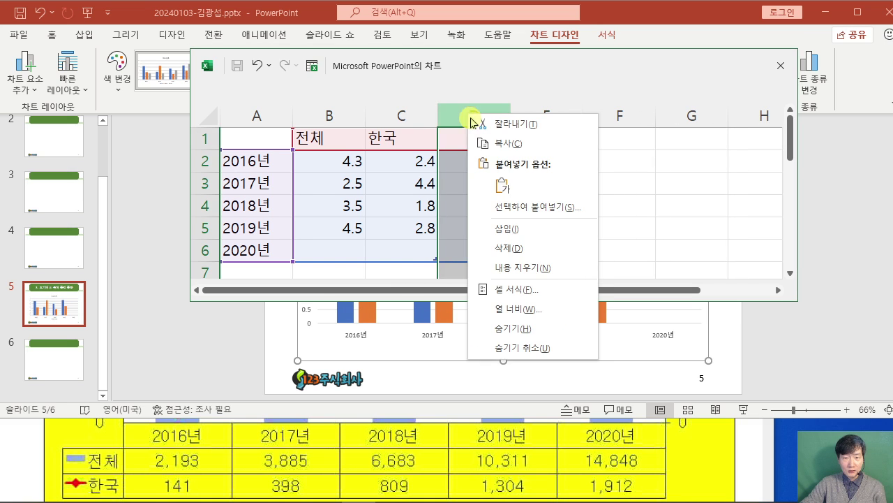
click(509, 257)
click(515, 210)
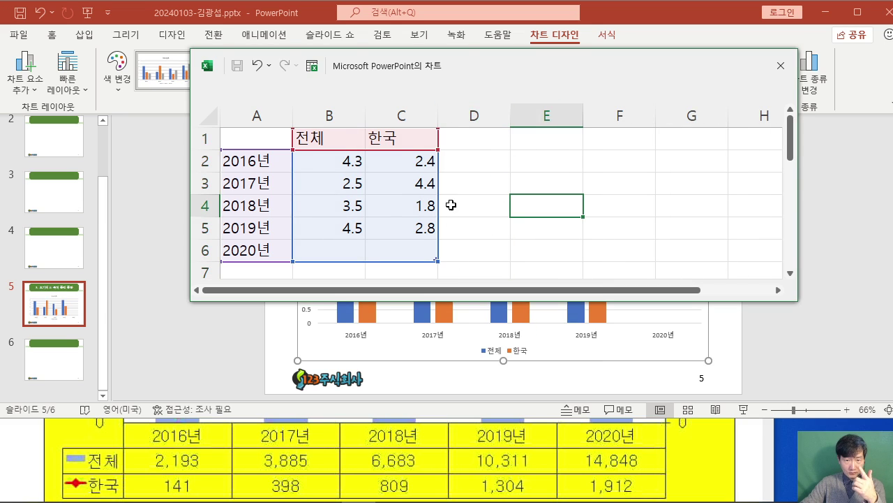
click(515, 224)
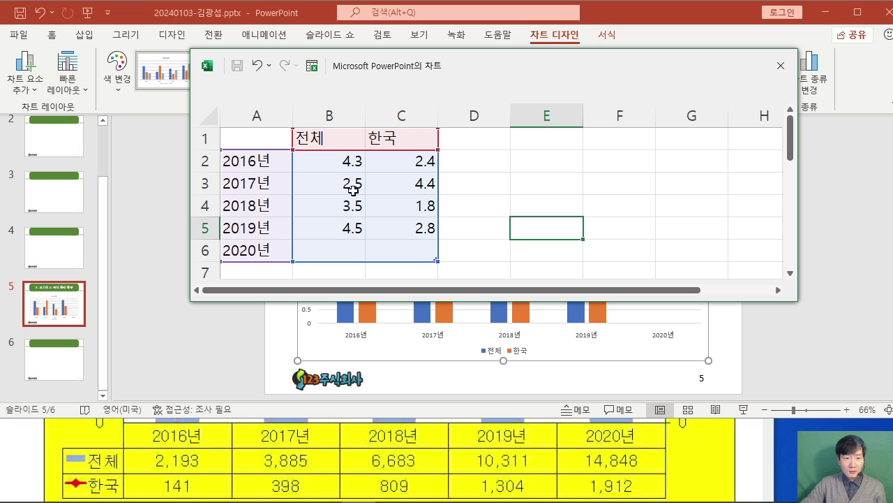
Enter the 전체 values 2193, 3885, 6683, 10311 and 14848 in cells B2 to B6 of the chart data
click(332, 158)
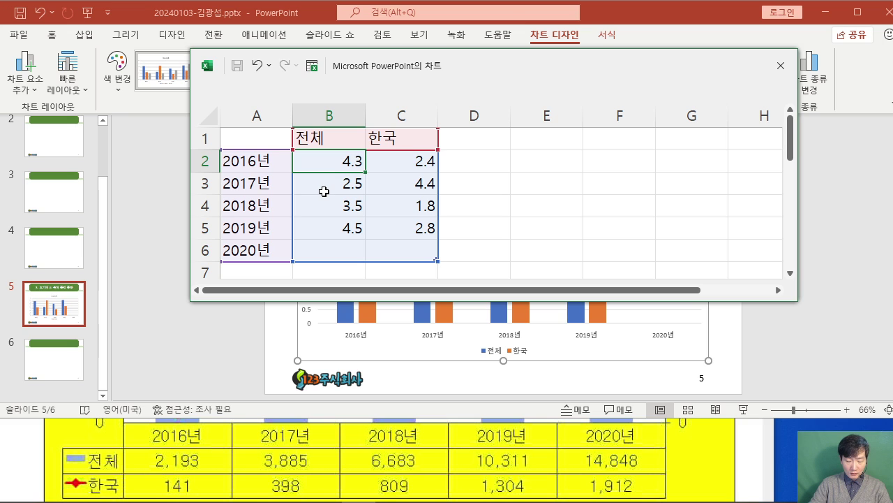
text(21)
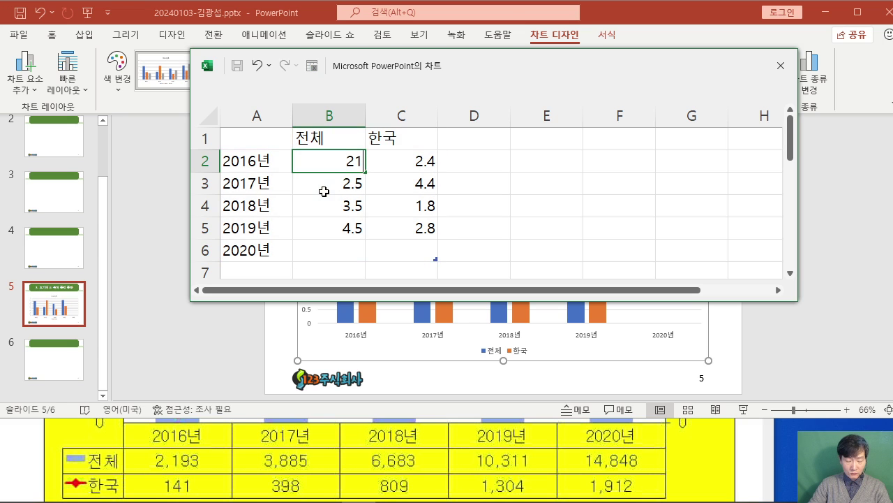
text(93)
key(Return)
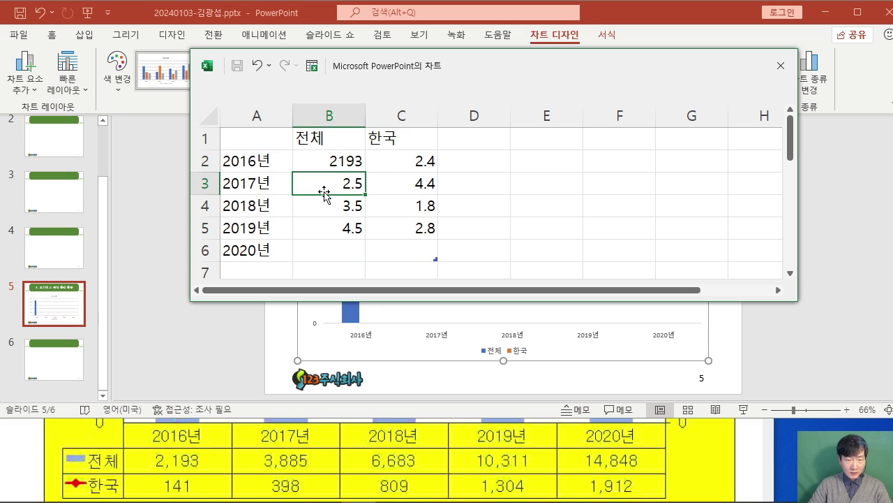
text(3885)
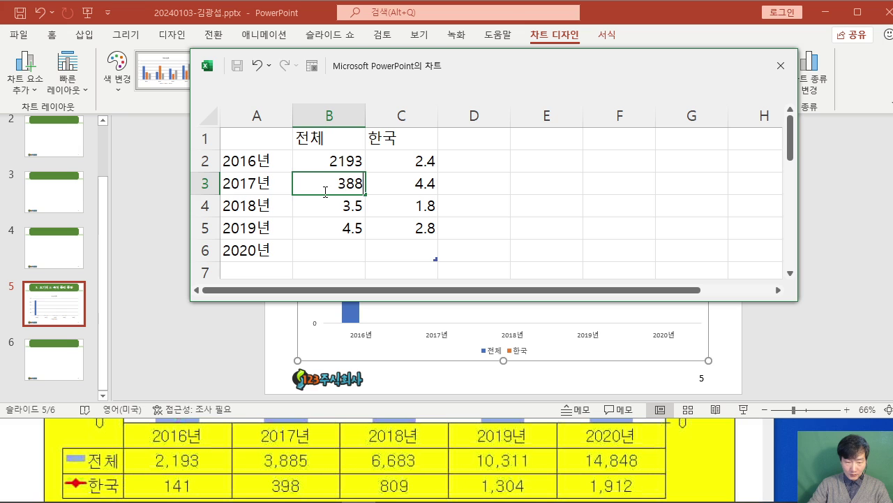
key(Return)
text(6683)
key(Return)
text(10311)
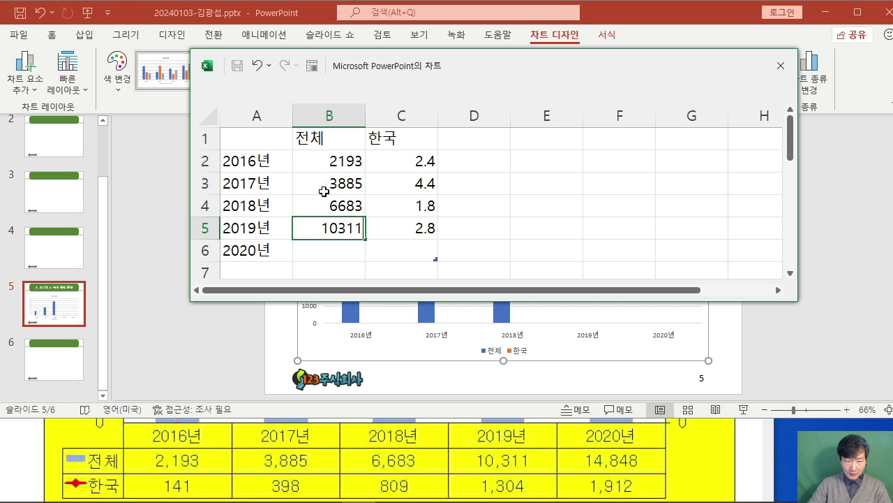
key(Return)
text(14)
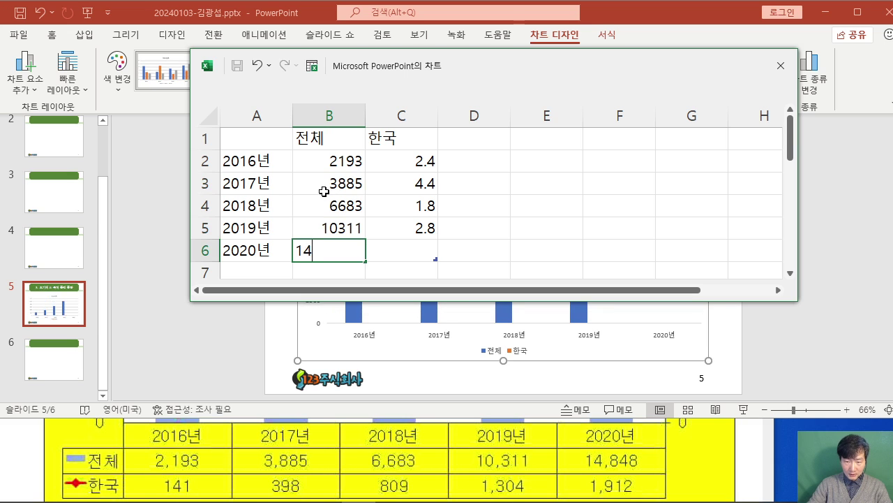
text(848)
key(Return)
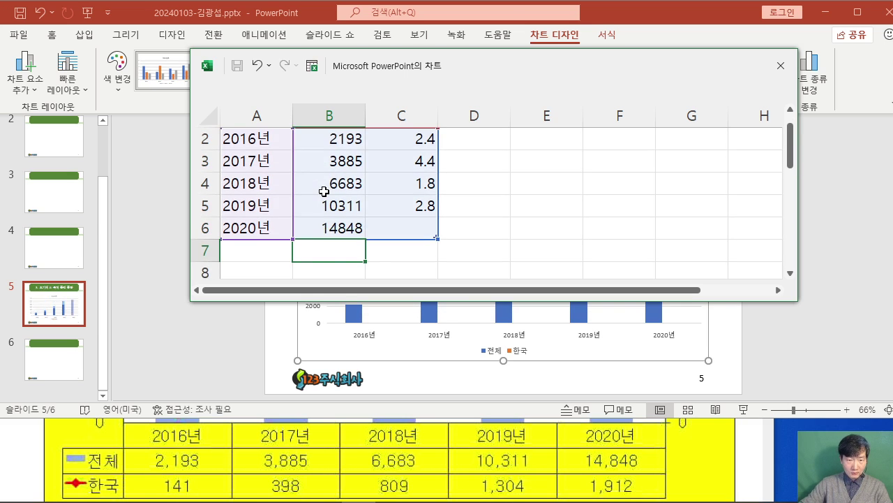
Enter the 한국 values 141, 398, 509, 1304 and 1912 in cells C2 to C6 of the chart data
scroll(376, 174, up, 1)
click(426, 169)
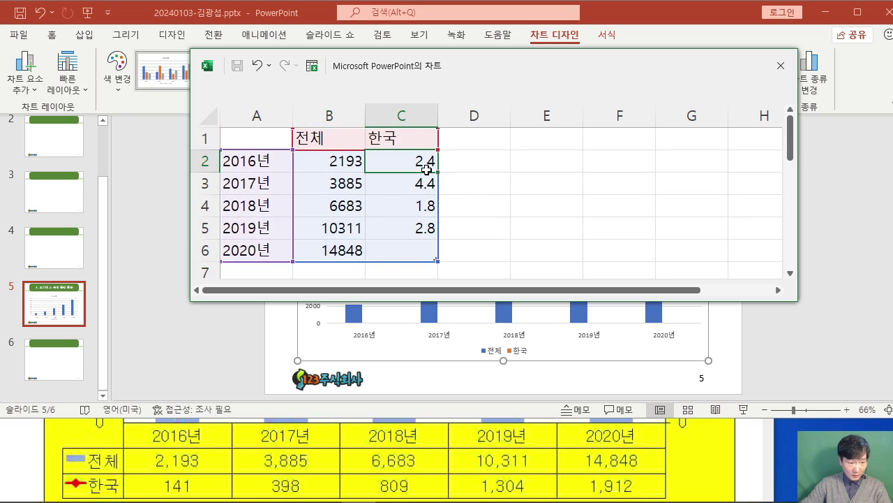
text(141)
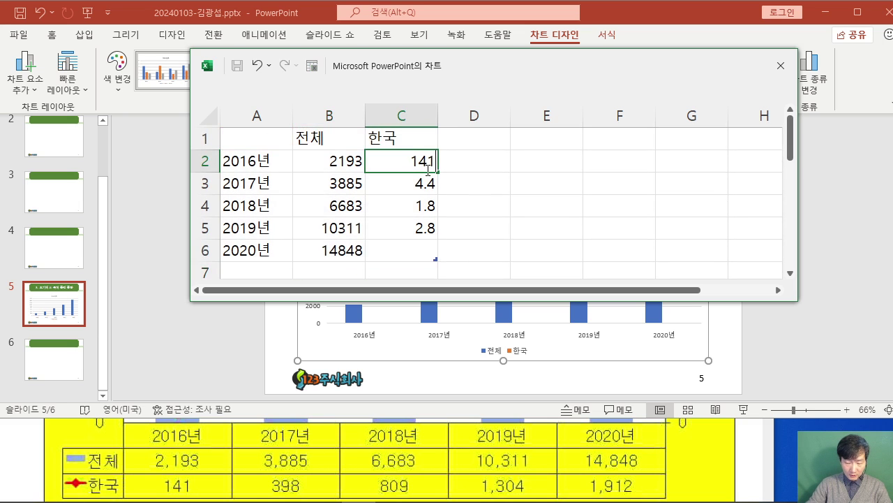
key(Return)
text(398)
key(Return)
text(509)
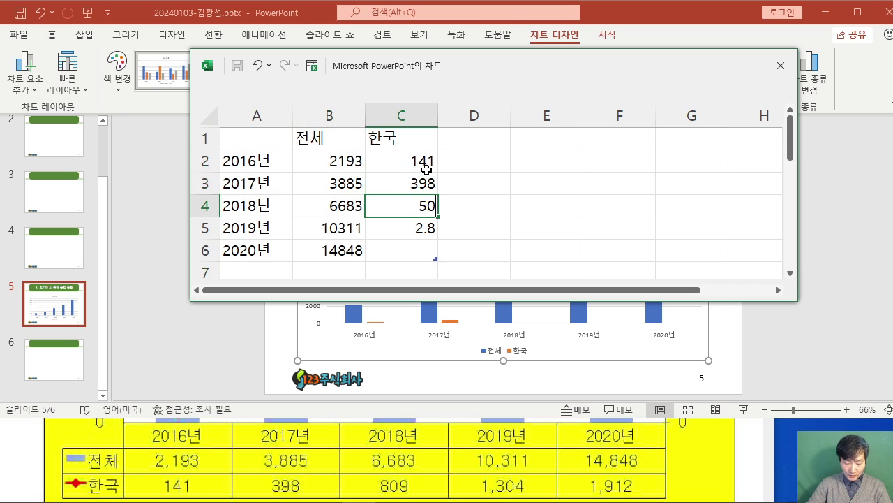
key(Return)
text(1304)
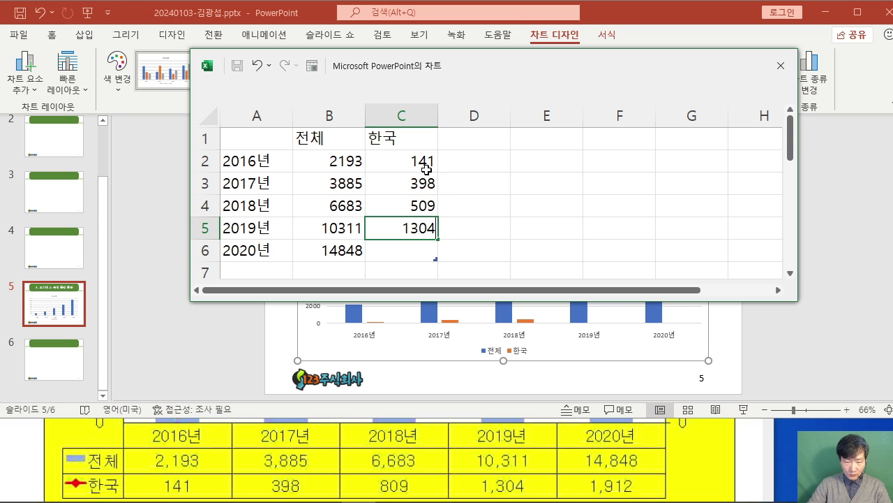
key(Return)
text(1912)
key(Return)
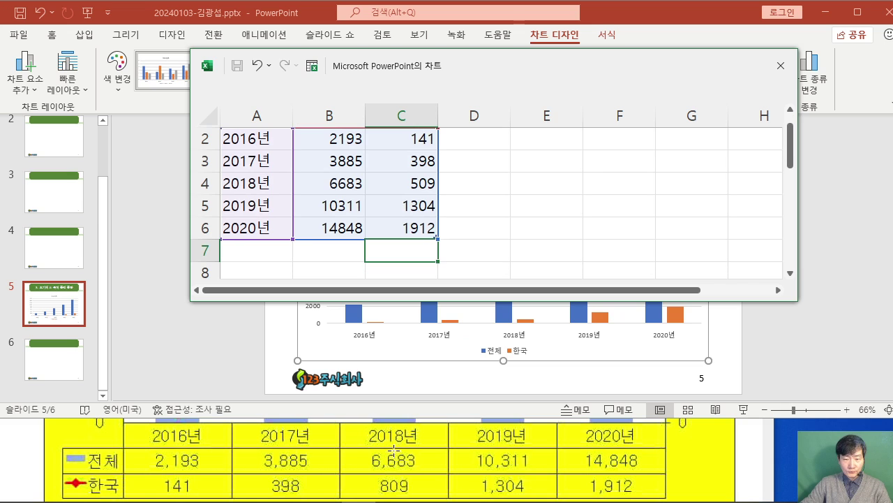
click(509, 206)
scroll(510, 207, up, 1)
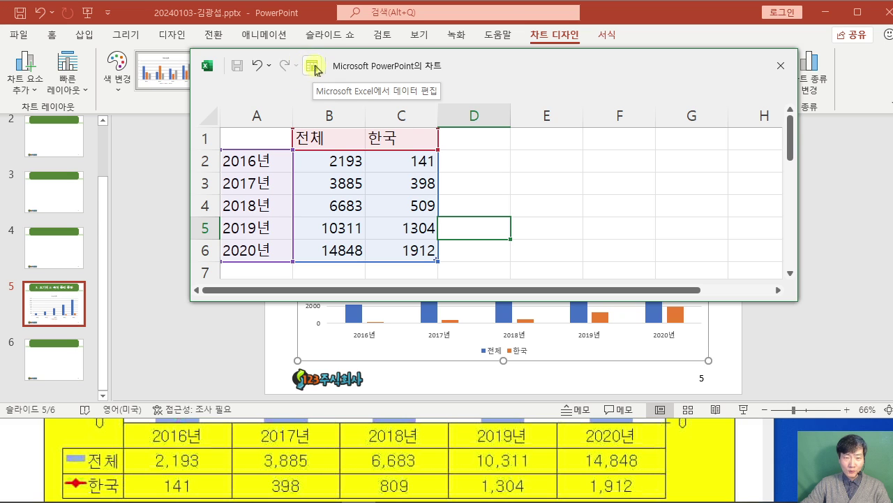
Edit the chart data in Excel, apply the comma number style to B2:C6, and close the data workbook
click(311, 68)
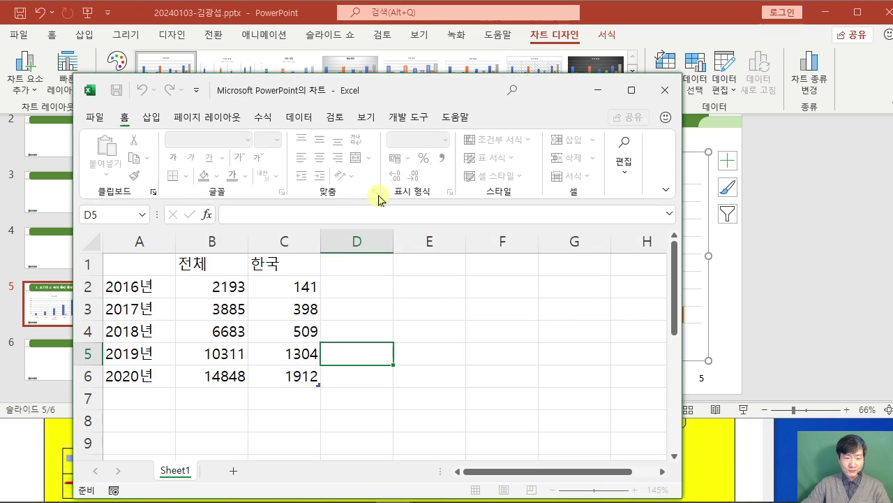
click(628, 90)
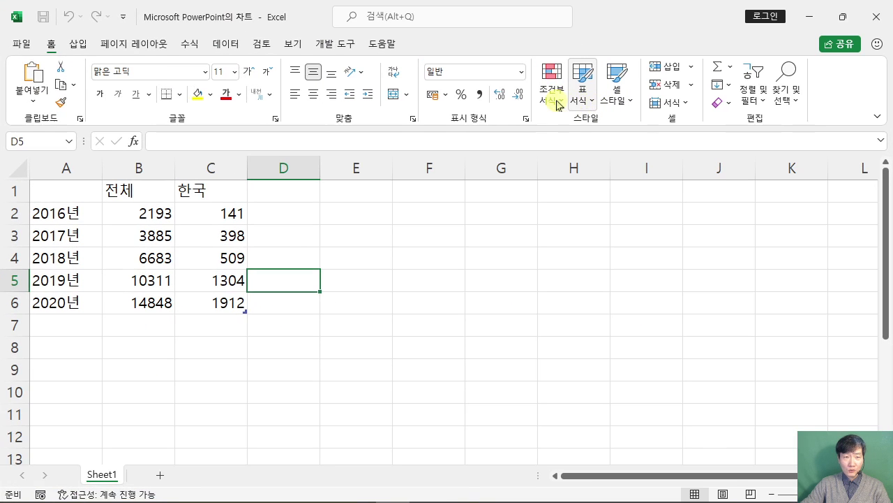
drag(132, 213, 230, 305)
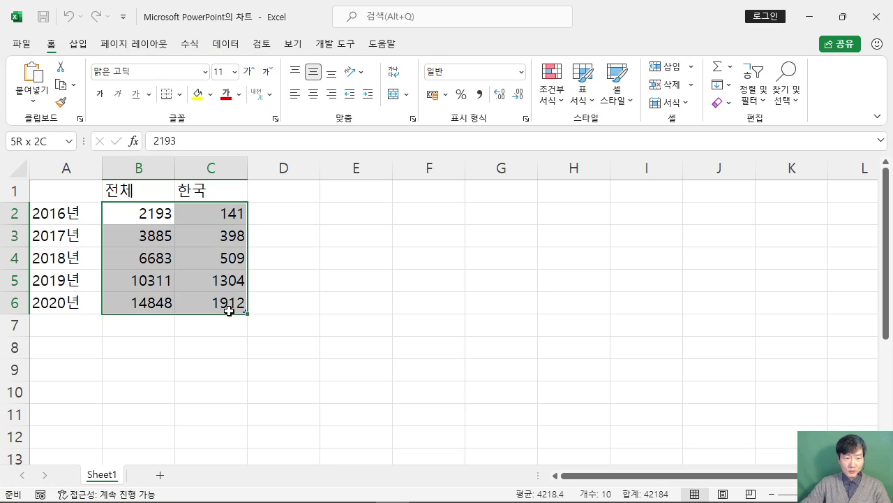
click(482, 95)
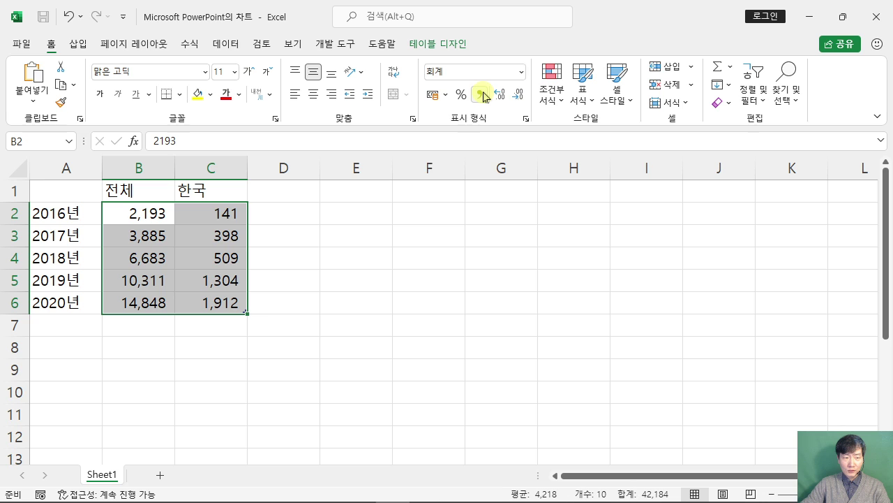
click(426, 300)
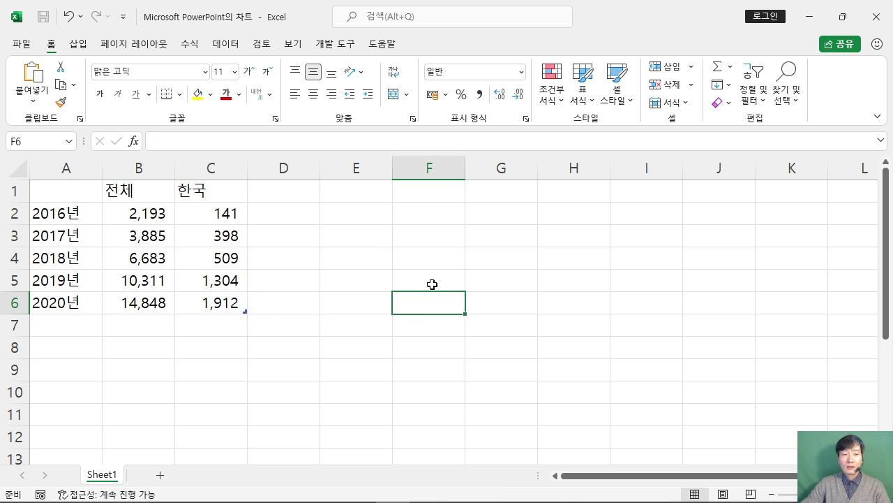
click(877, 16)
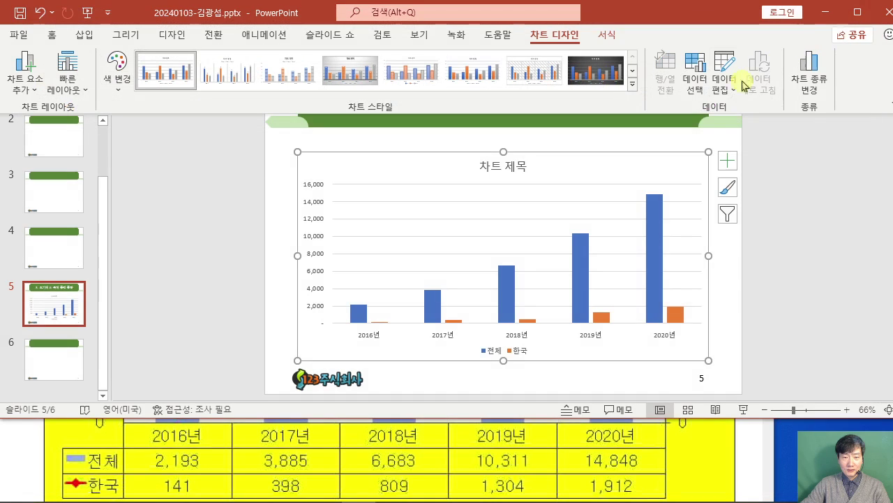
Move the chart on slide 5 up slightly, keeping it centred horizontally between the title bar and the logo
click(797, 225)
click(684, 161)
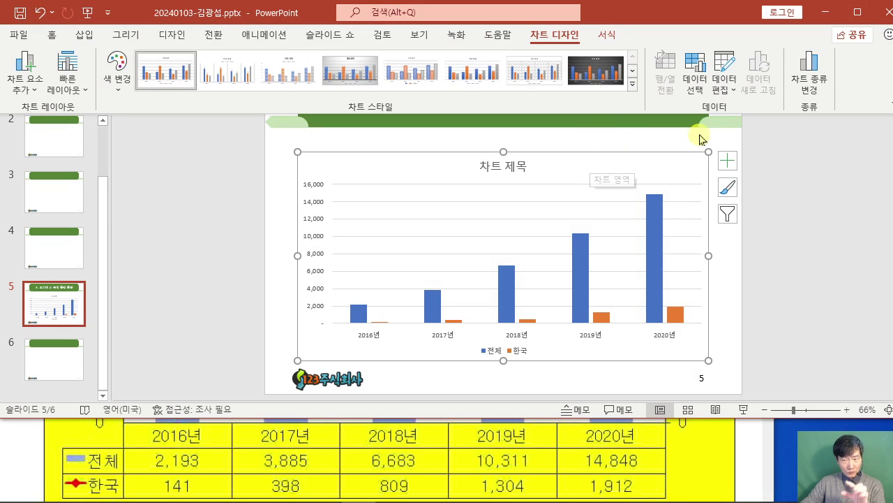
drag(622, 163, 620, 155)
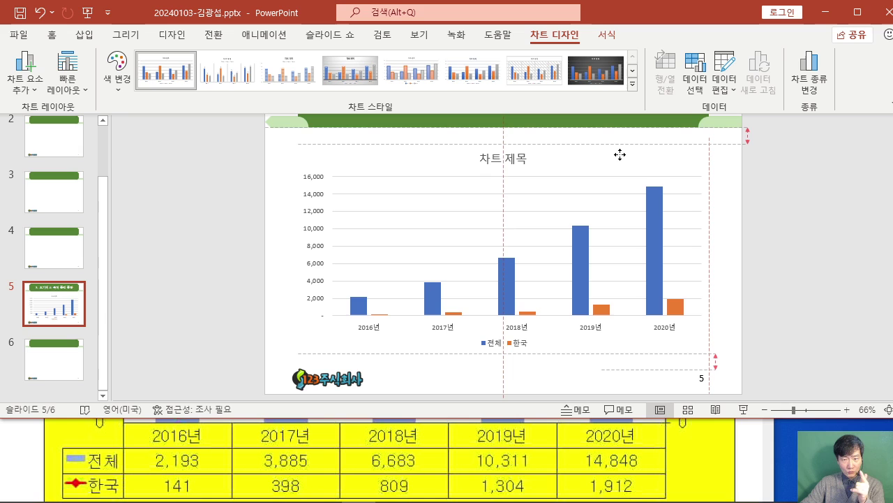
drag(620, 155, 621, 155)
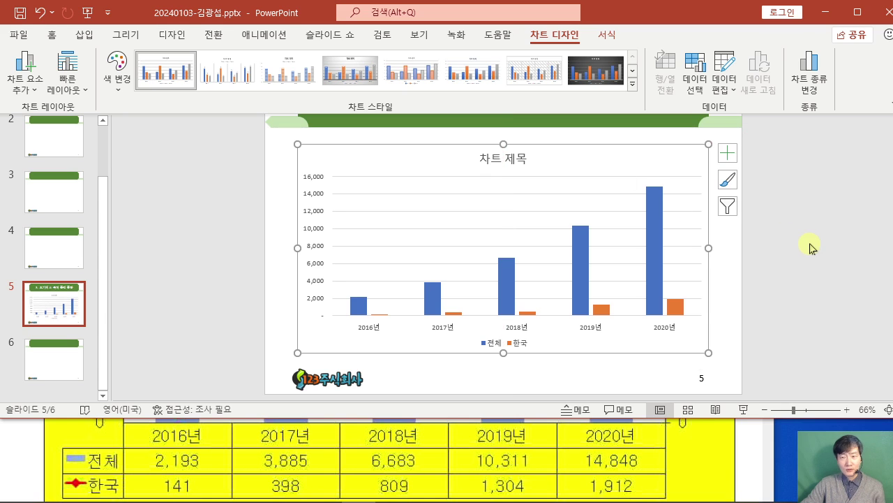
click(25, 436)
scroll(145, 456, down, 1)
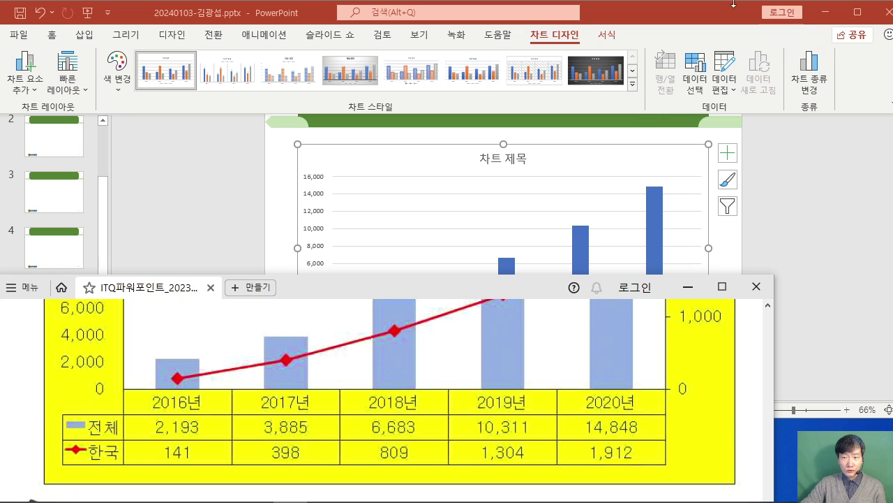
click(668, 84)
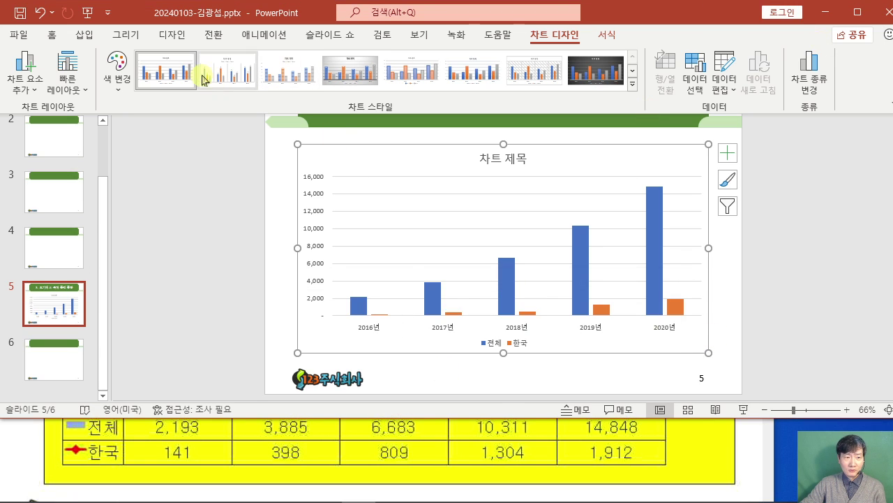
click(176, 35)
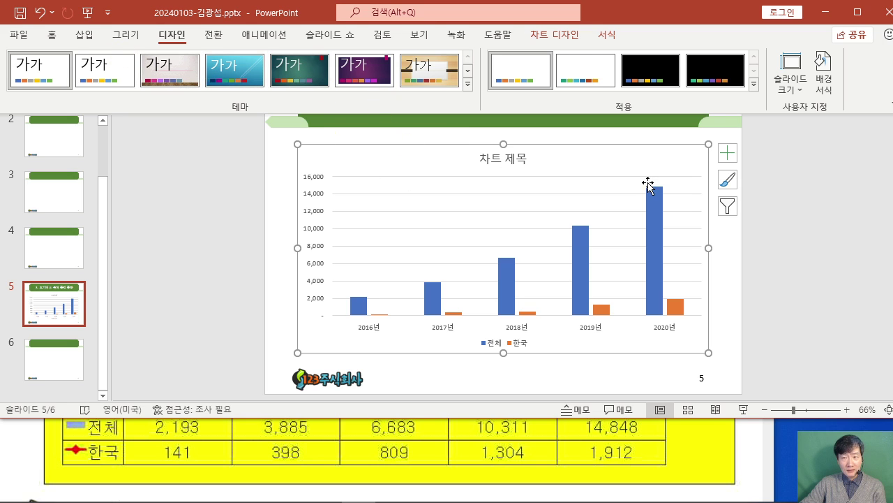
click(778, 209)
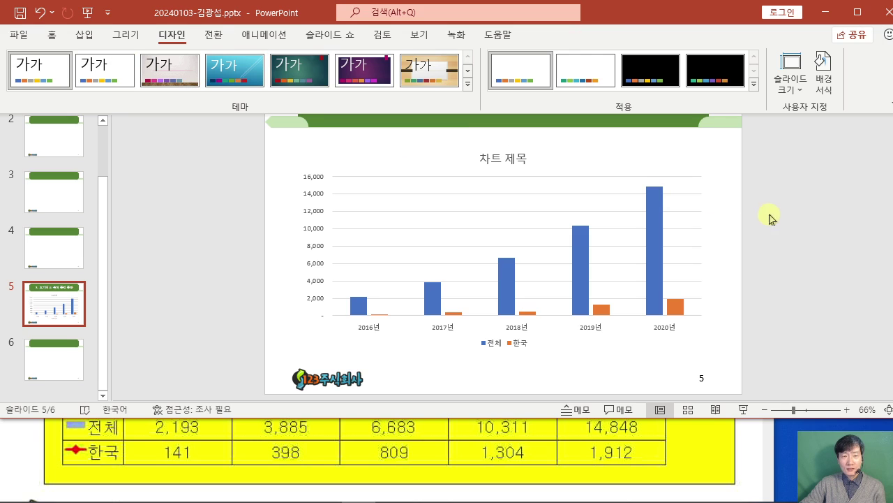
click(661, 163)
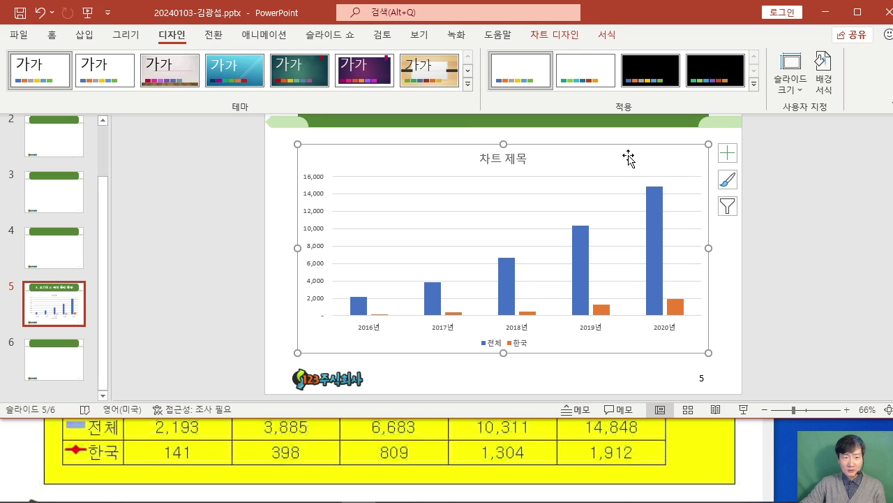
click(557, 38)
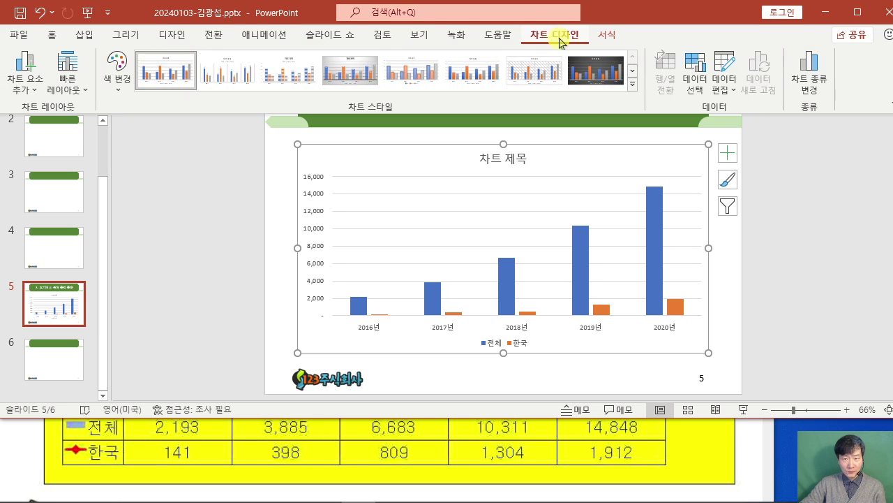
mouse_move(520, 24)
mouse_down()
mouse_move(551, 51)
mouse_move(626, 52)
mouse_up()
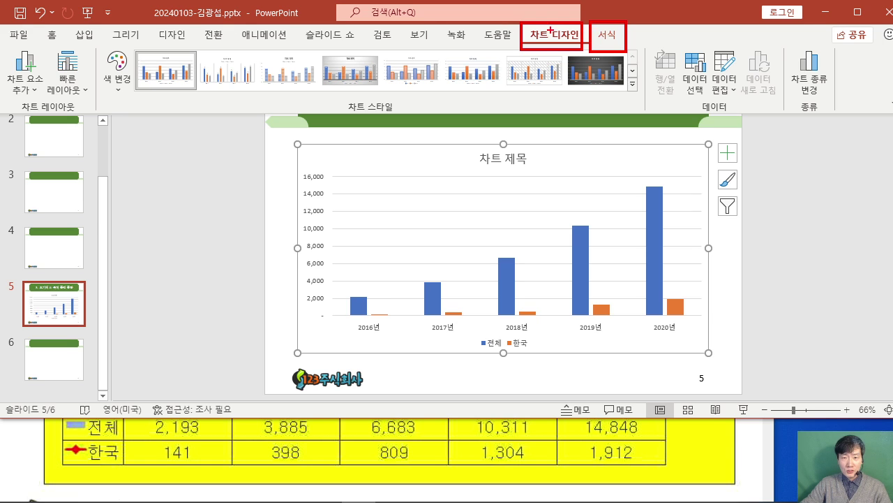
drag(615, 32, 640, 2)
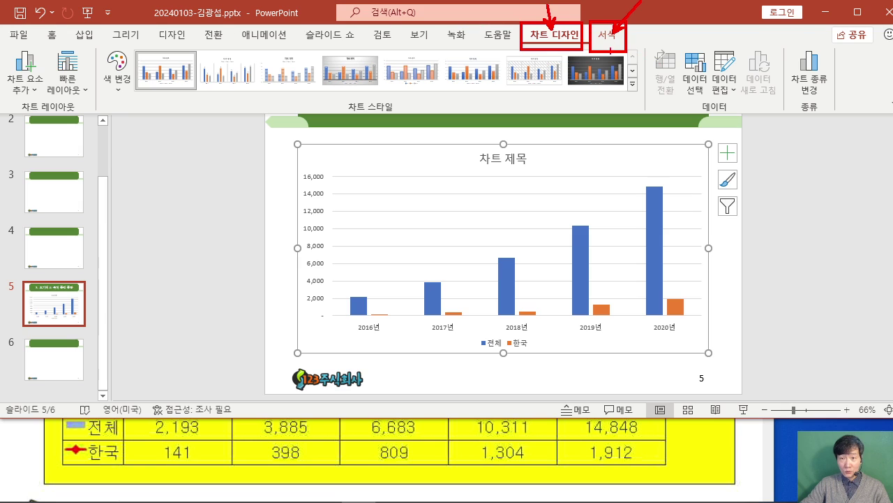
key(Escape)
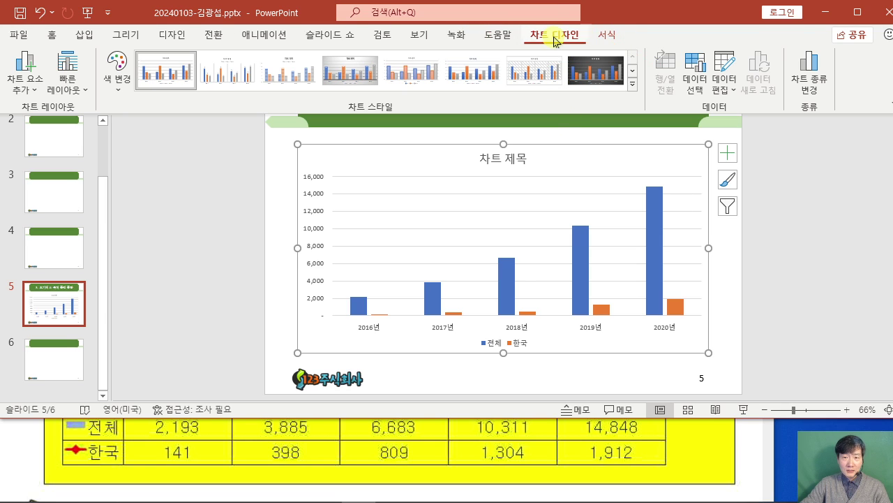
drag(517, 21, 584, 54)
mouse_move(47, 36)
mouse_down()
mouse_move(53, 81)
mouse_move(185, 158)
mouse_up()
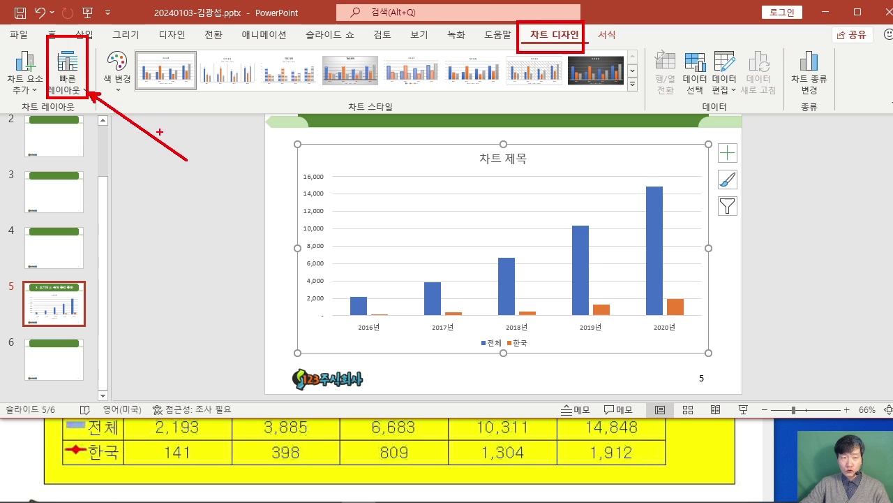
key(Escape)
Apply the quick layout 레이아웃 5, with a data table and vertical axis title, to the chart
click(69, 74)
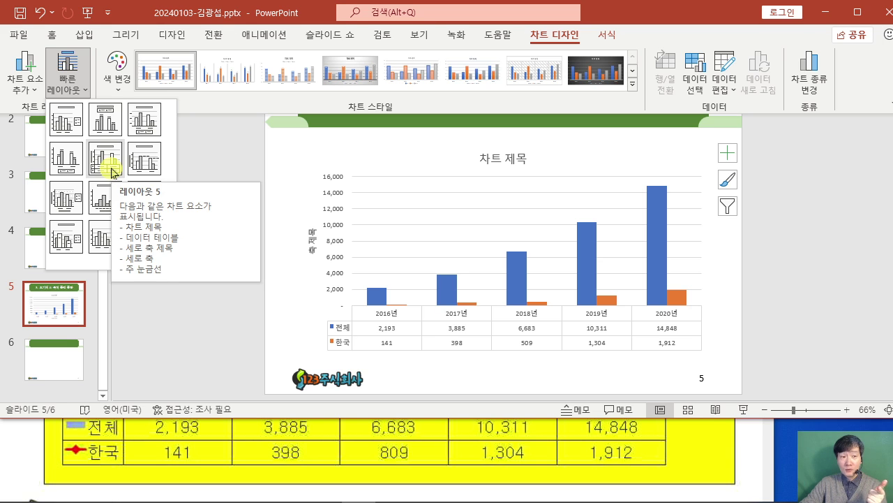
click(106, 160)
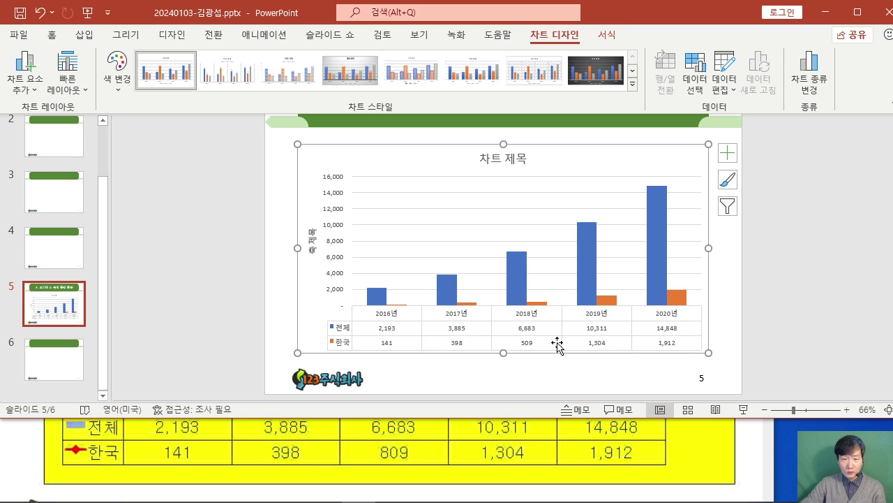
Delete the vertical axis title from the chart on slide 5
click(313, 243)
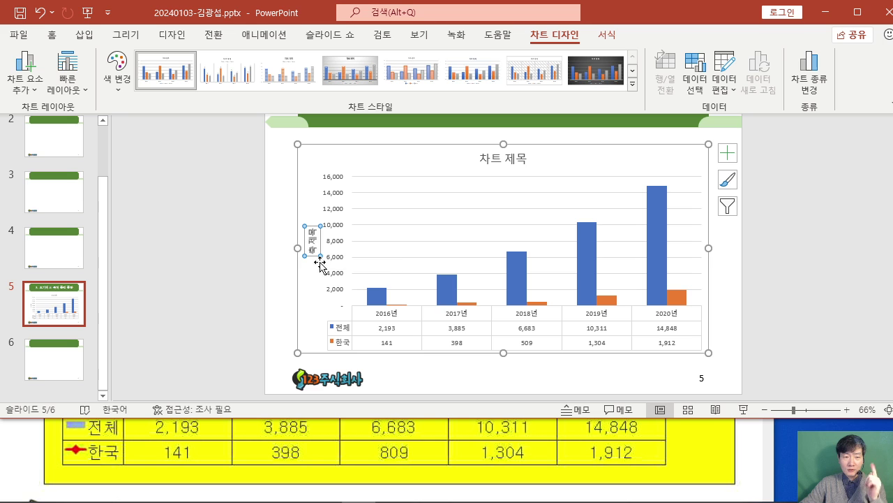
key(Delete)
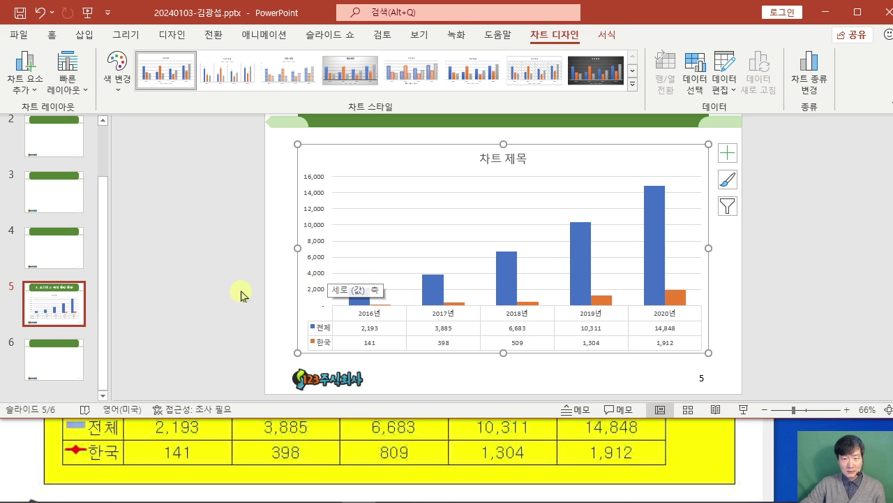
Switch to the exam PDF and examine the chart type, font and outline requirements for slide 5, keeping the chart visible above it
click(32, 445)
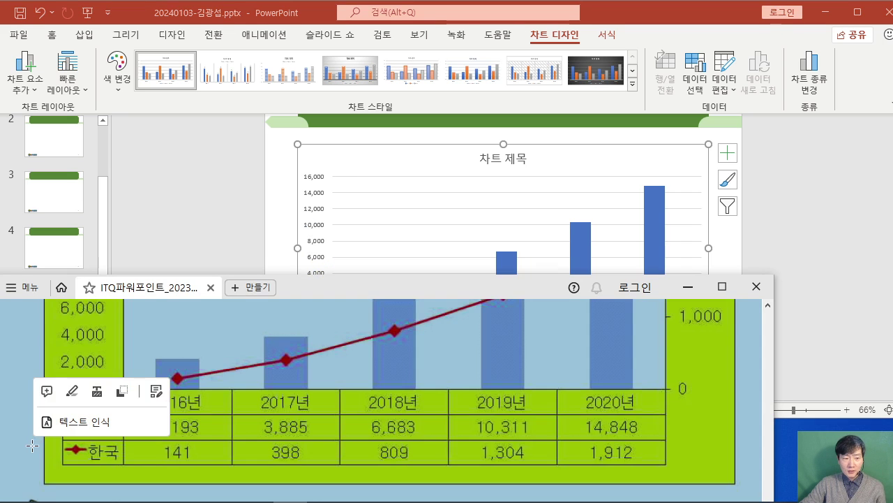
click(257, 433)
scroll(295, 412, down, 1)
scroll(352, 397, up, 2)
scroll(352, 397, up, 5)
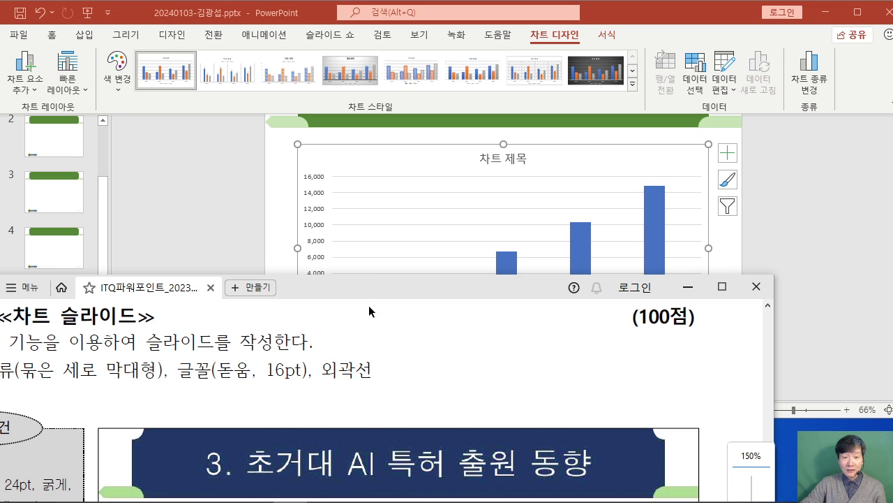
drag(368, 287, 378, 322)
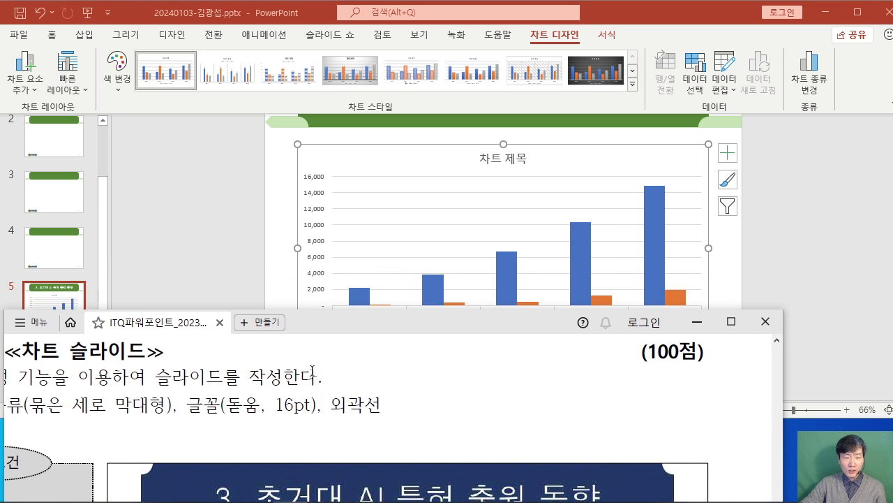
scroll(312, 370, down, 1)
drag(95, 396, 186, 400)
click(471, 400)
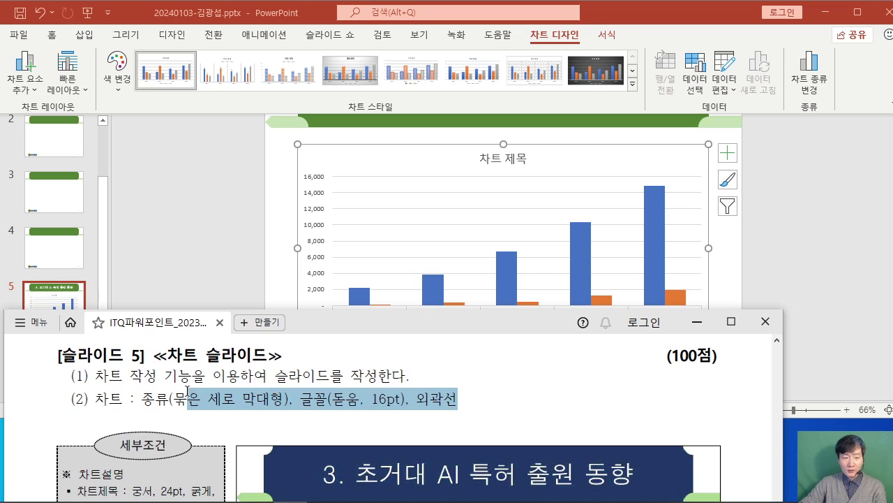
click(203, 416)
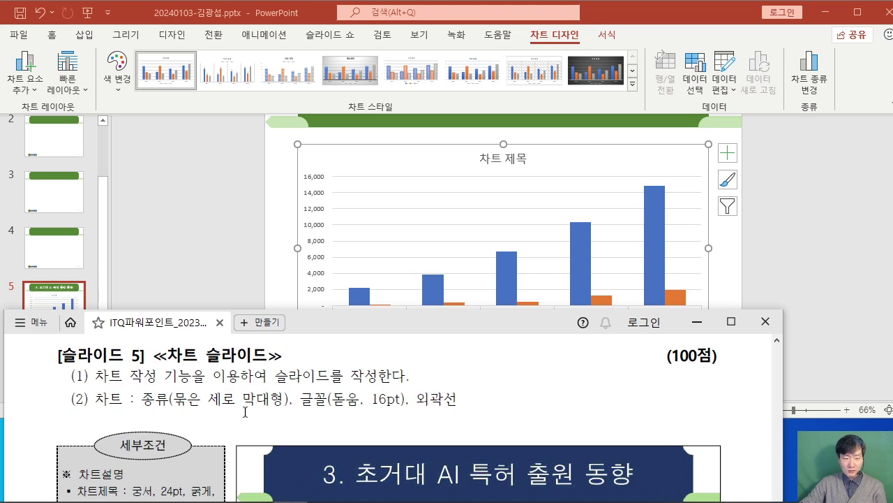
drag(142, 400, 487, 398)
drag(434, 321, 429, 377)
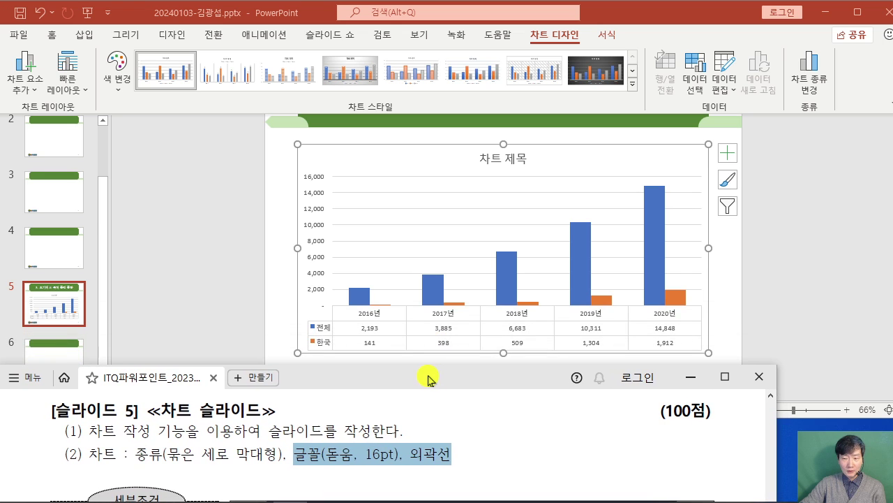
Return to PowerPoint and open the font name of the slide 5 chart for editing
click(608, 162)
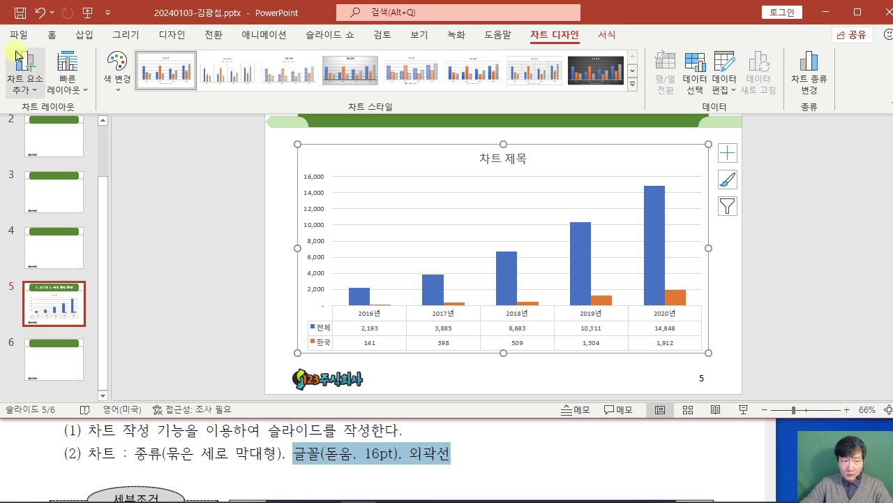
click(52, 35)
click(264, 60)
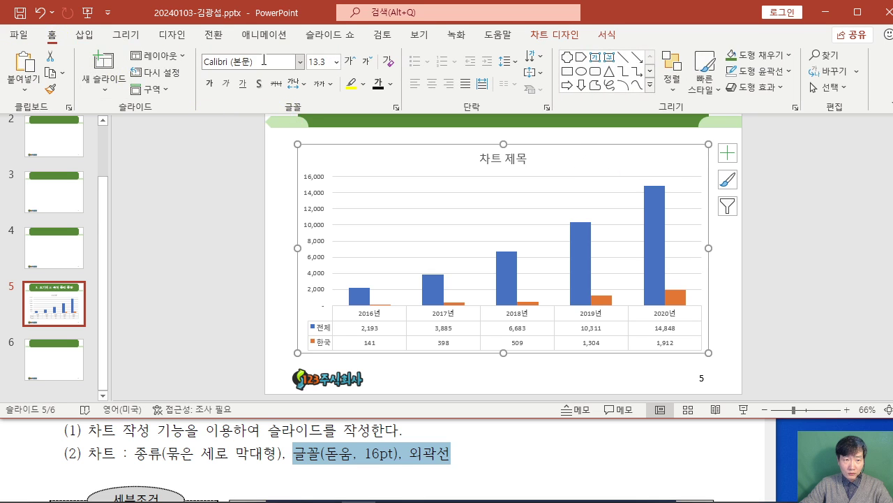
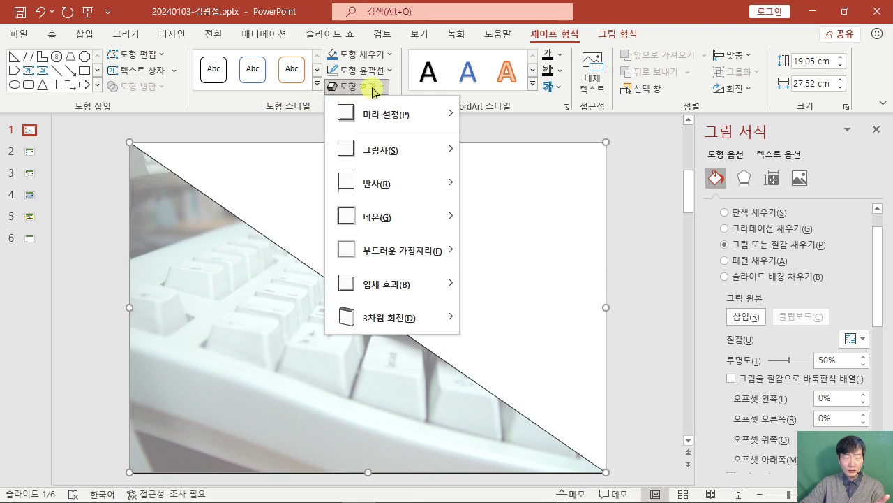
Apply the 5-point soft edges effect to the picture-filled triangle on slide 1, then deselect it
mouse_move(422, 250)
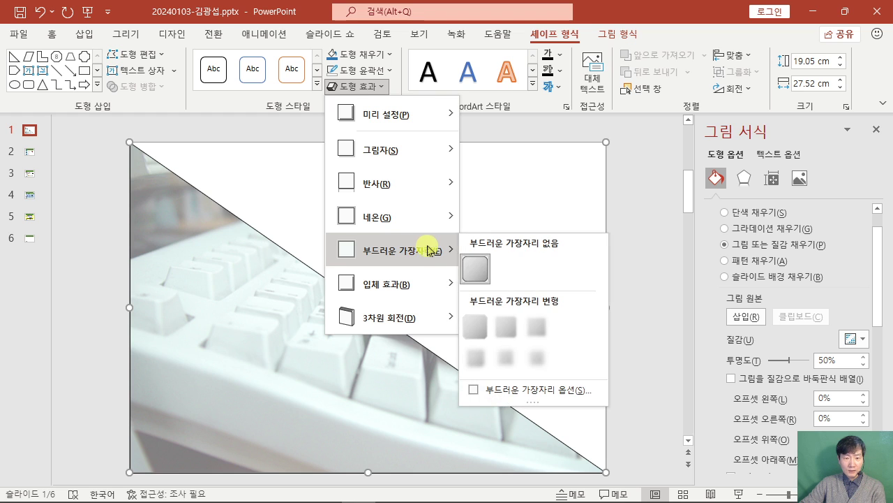
click(539, 328)
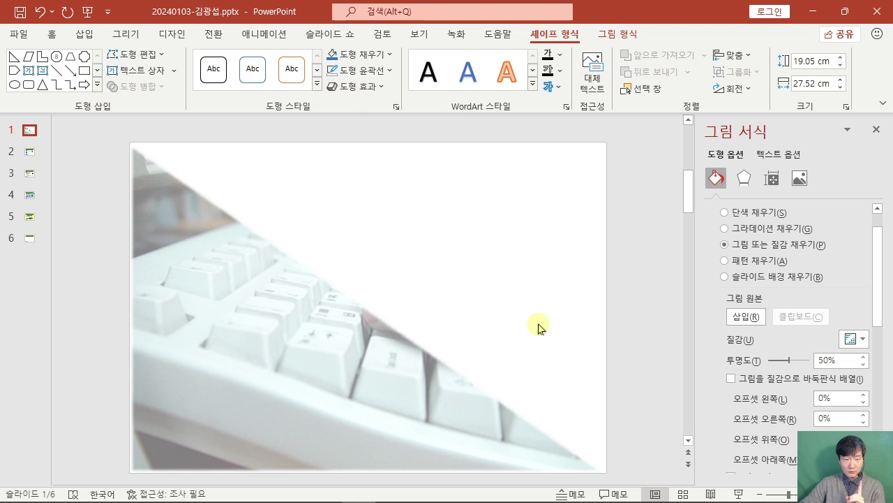
click(652, 241)
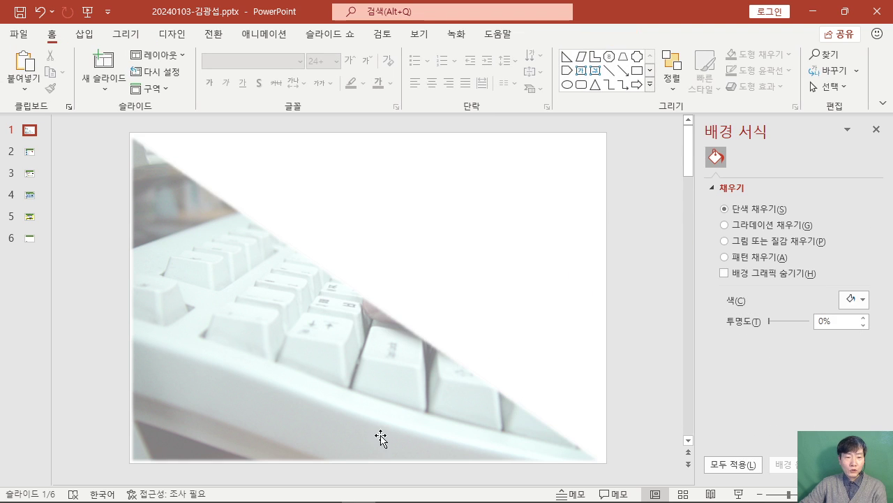
Restore the exam PDF and PowerPoint to smaller windows so the WordArt requirements are readable beneath slide 1
click(331, 491)
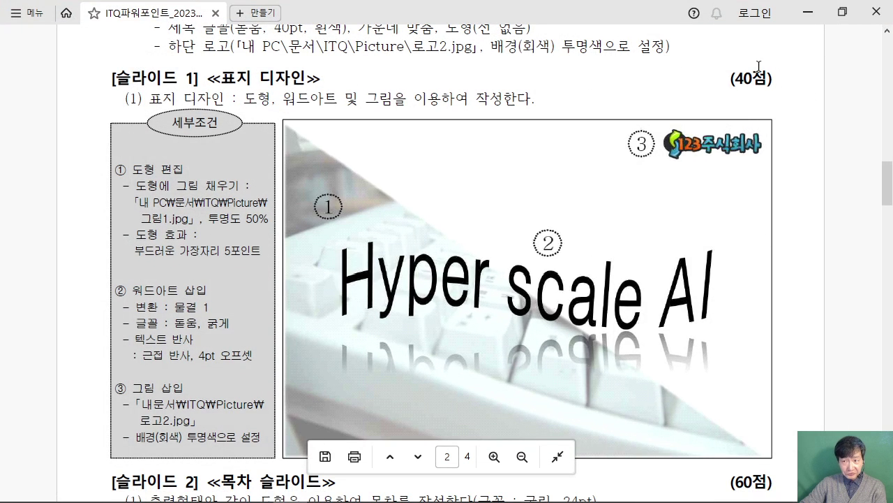
click(842, 11)
scroll(355, 447, down, 3)
click(397, 223)
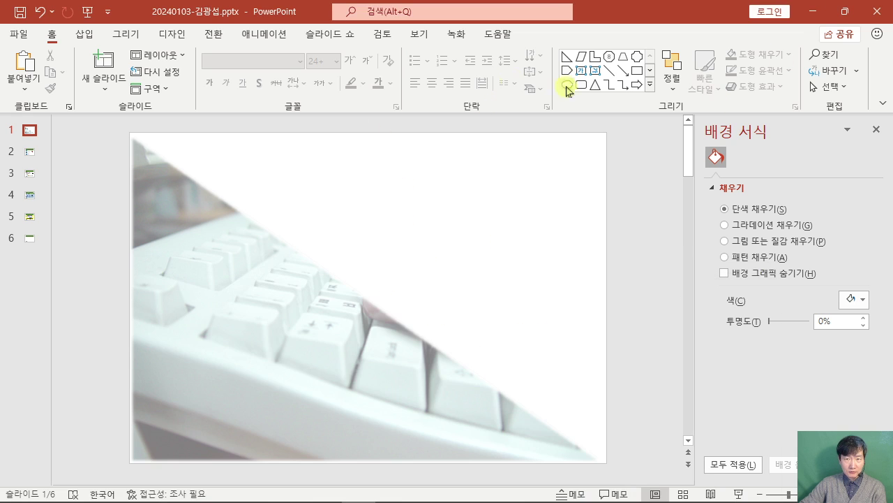
click(844, 11)
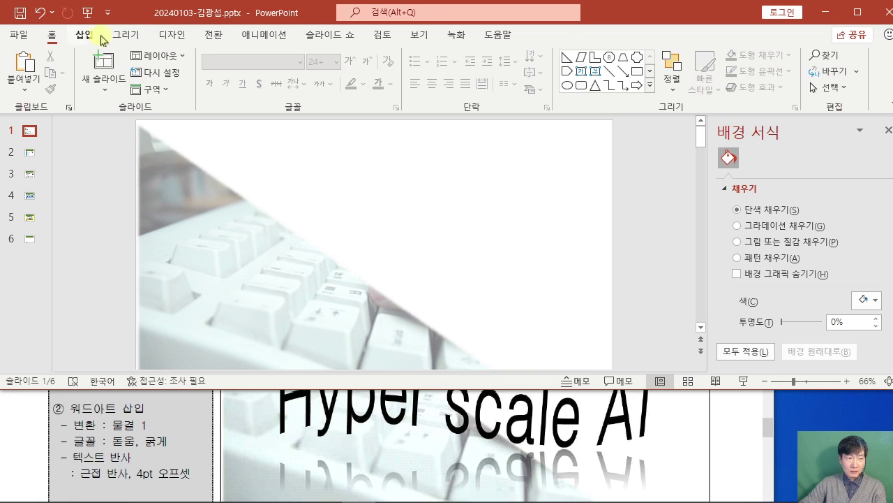
Draw a horizontal text box in the upper white area of slide 1 and enter "Hyper Scale AI" in it
click(88, 35)
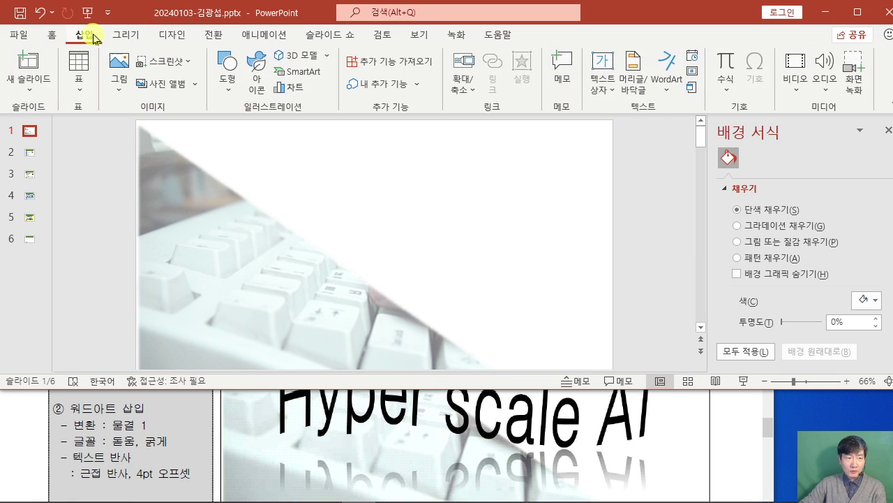
click(605, 89)
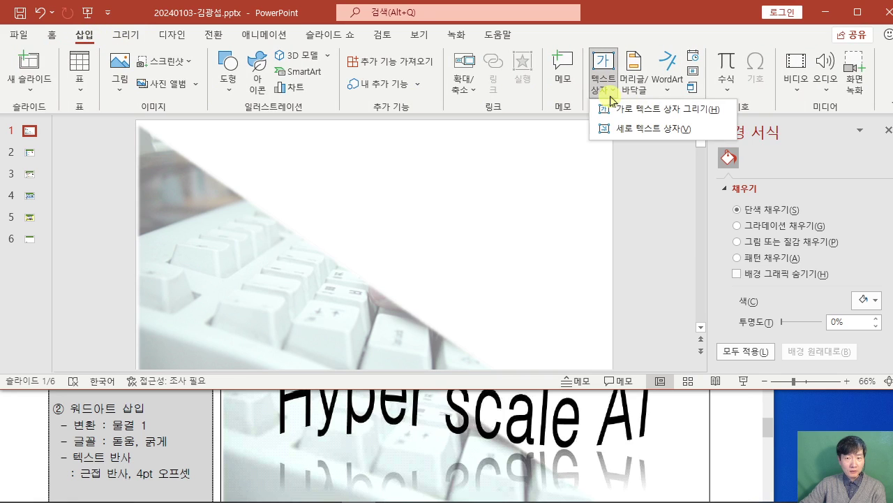
click(639, 116)
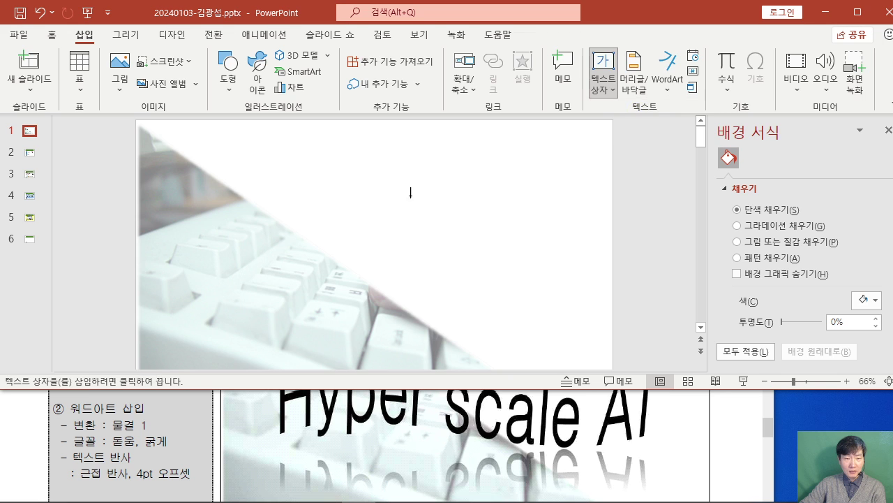
click(320, 177)
drag(328, 188, 493, 190)
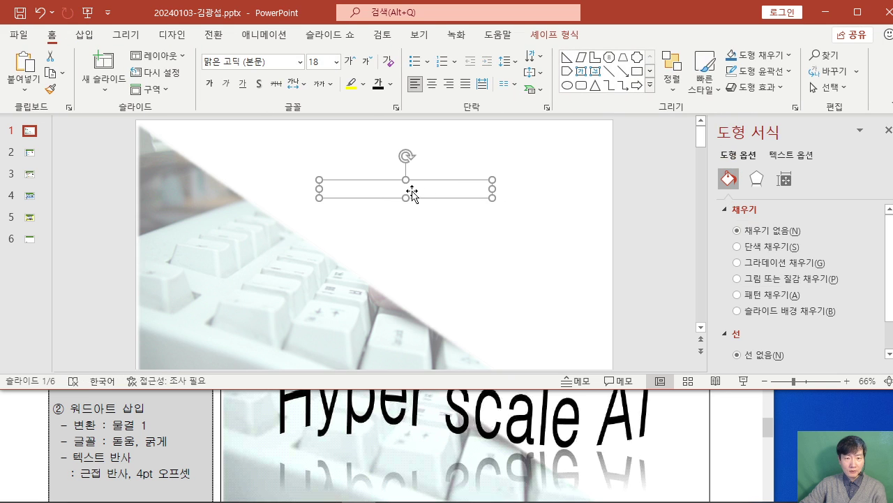
text(h)
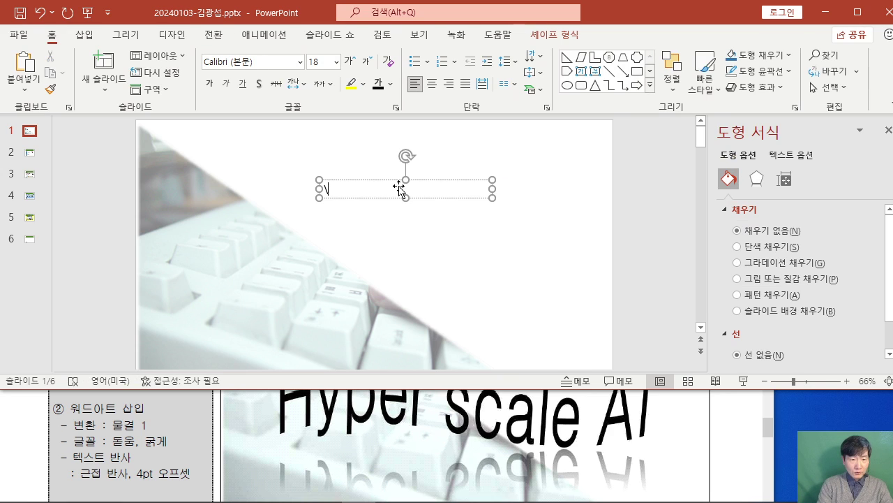
text(Hyper Scale AI)
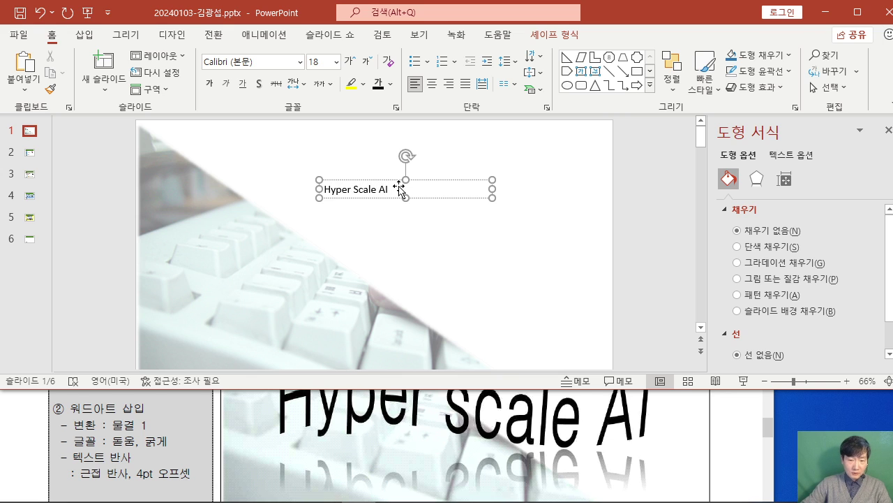
Compare the title text with the exam PDF and correct it to "Hyper scale AI"
click(708, 433)
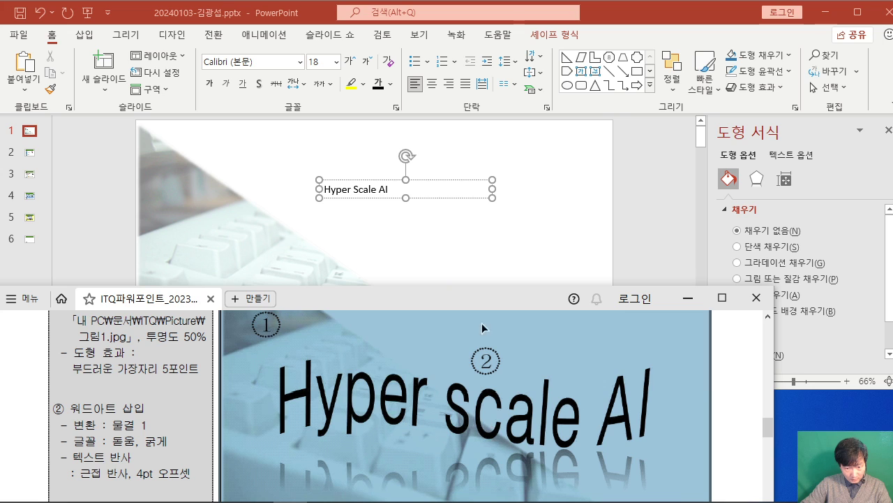
click(357, 189)
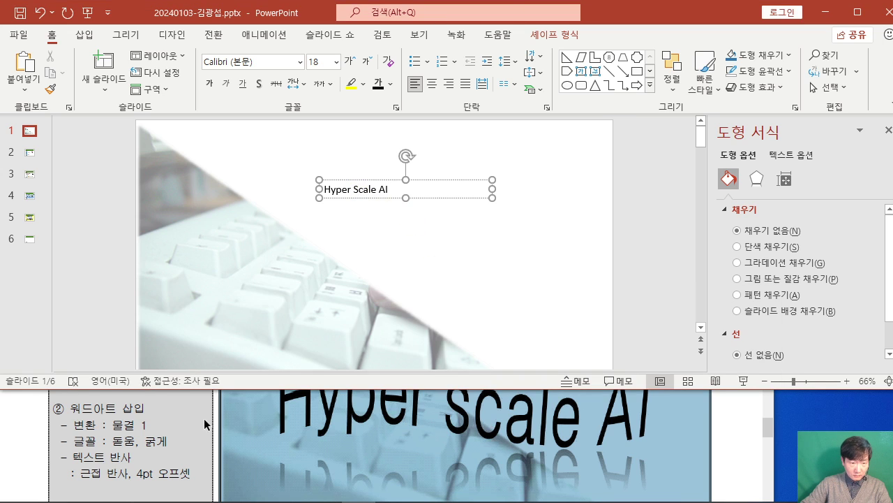
scroll(148, 447, up, 1)
click(362, 192)
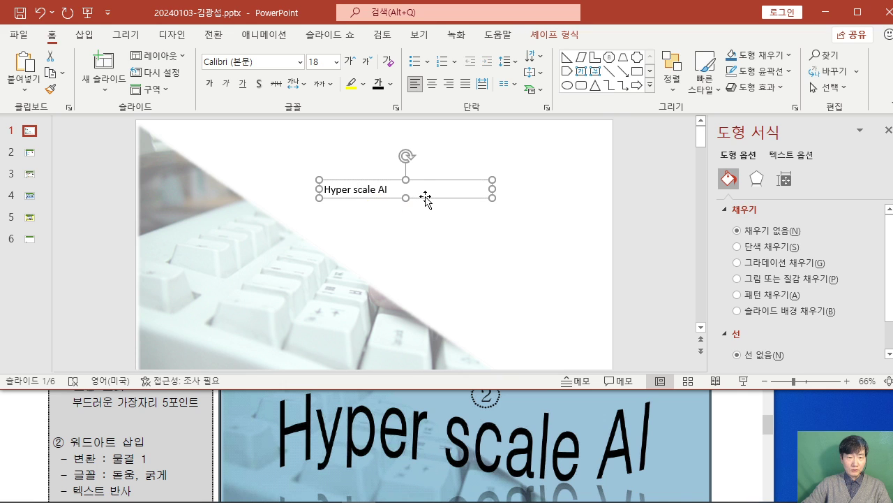
Check the WordArt font requirement in the exam PDF, then set the "Hyper scale AI" text to 돋움, bold
click(34, 440)
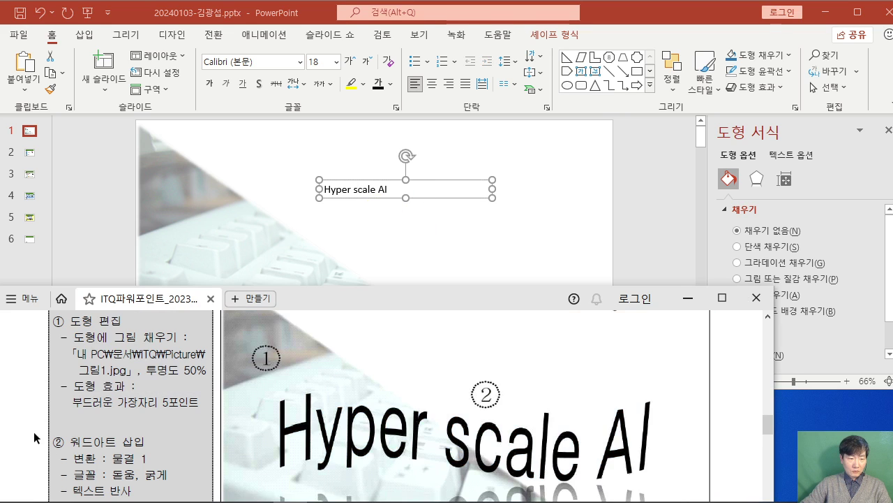
scroll(31, 432, down, 1)
scroll(39, 434, down, 1)
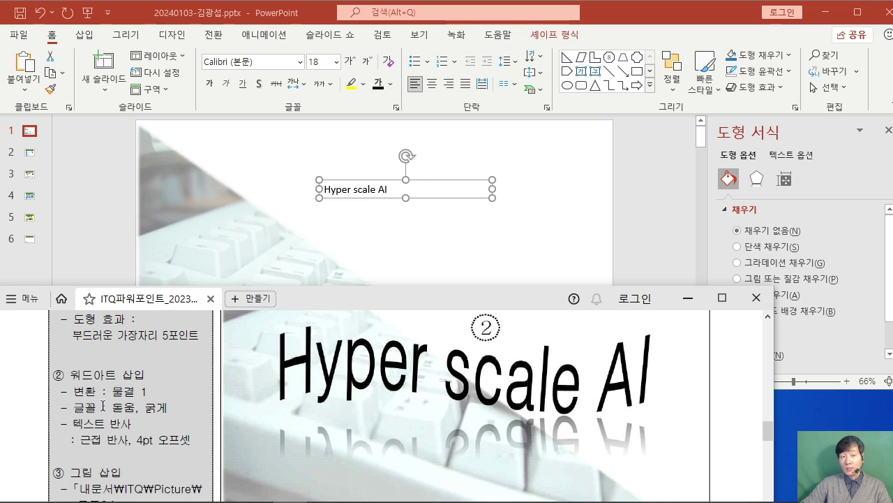
click(427, 196)
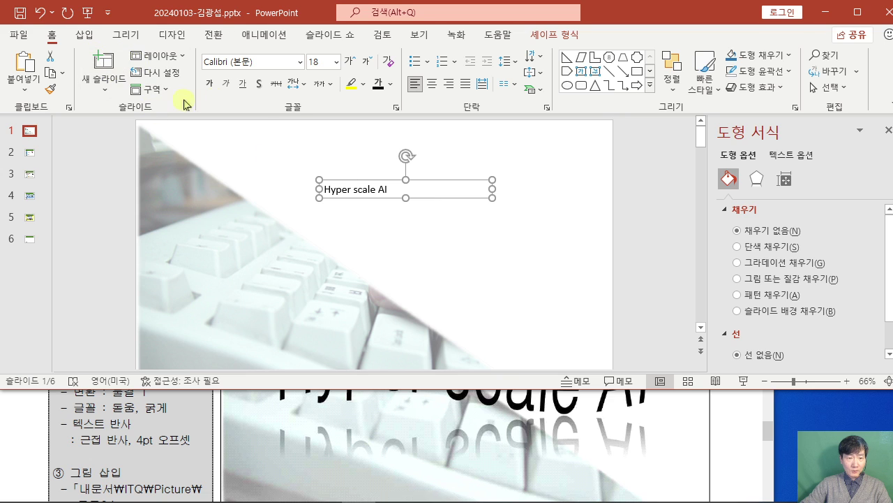
click(248, 61)
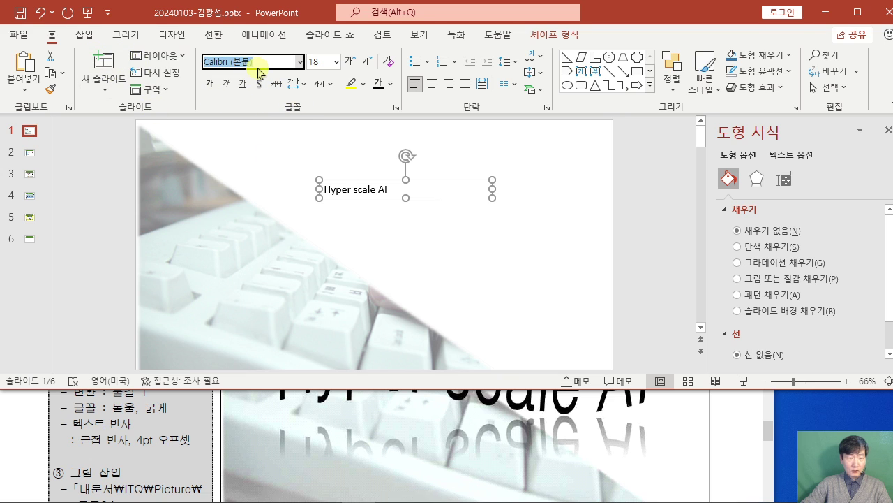
text(ehe)
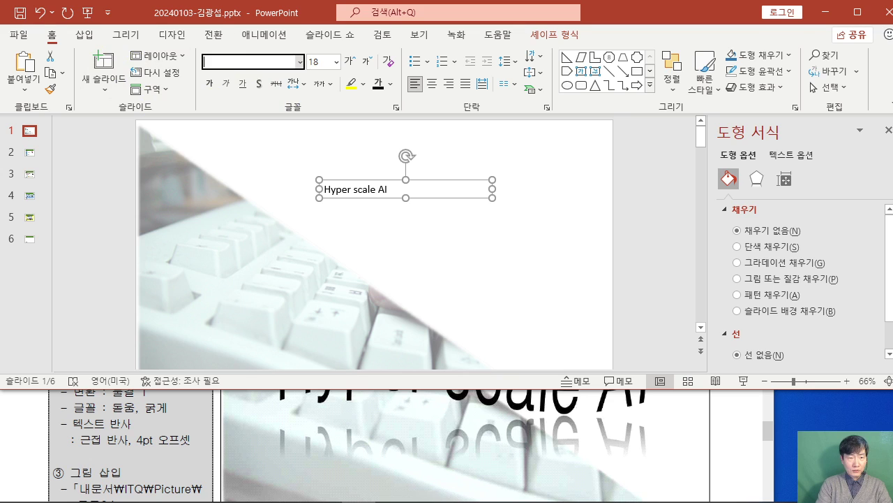
key(Return)
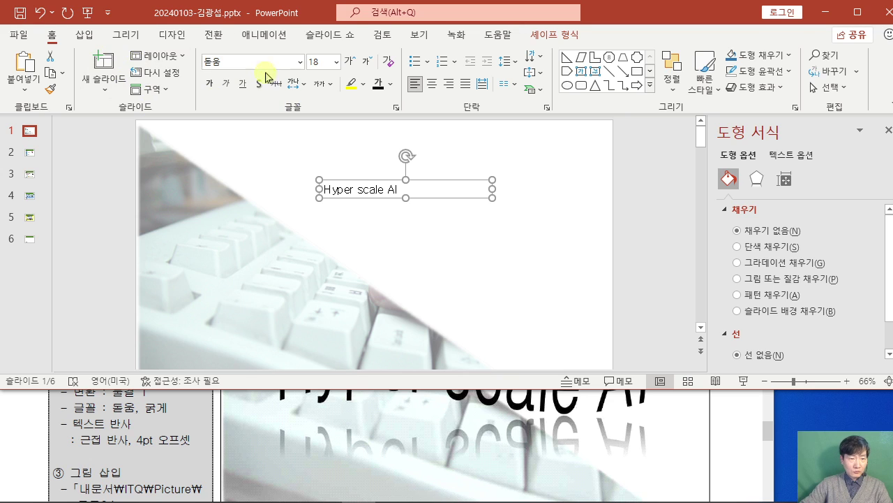
click(208, 83)
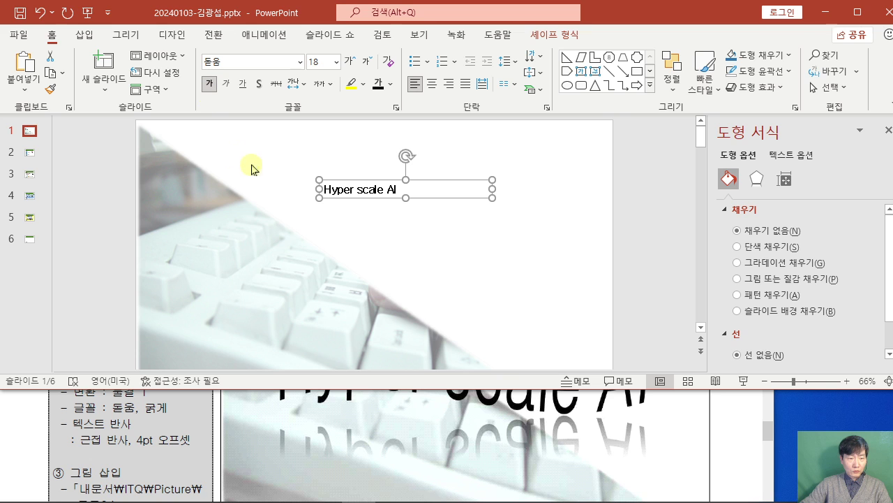
Check the WordArt transform requirement in the exam PDF and return to the "Hyper scale AI" text box
click(5, 420)
scroll(43, 423, up, 1)
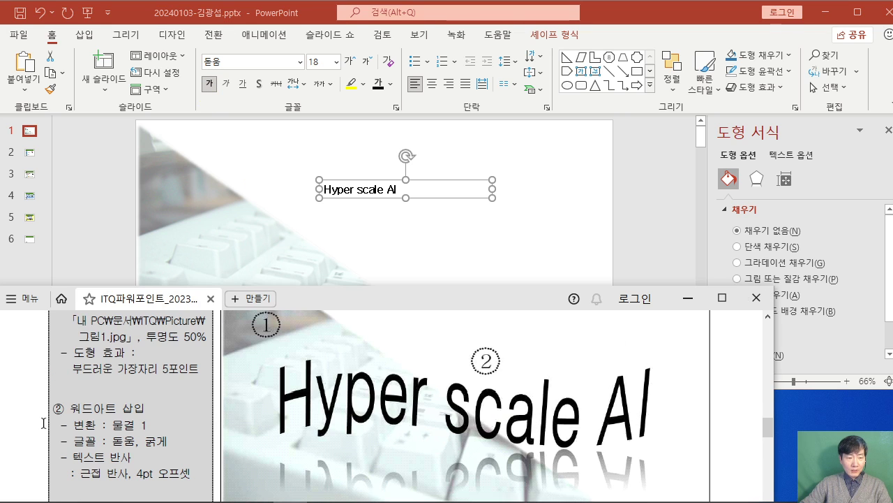
click(433, 197)
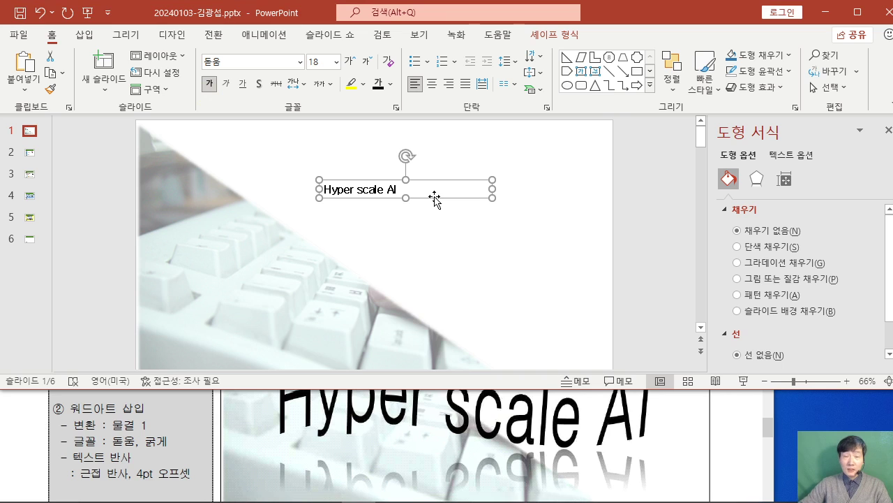
Apply the 물결: 아래로 wave transform (물결 1) to the "Hyper scale AI" text on slide 1
click(563, 34)
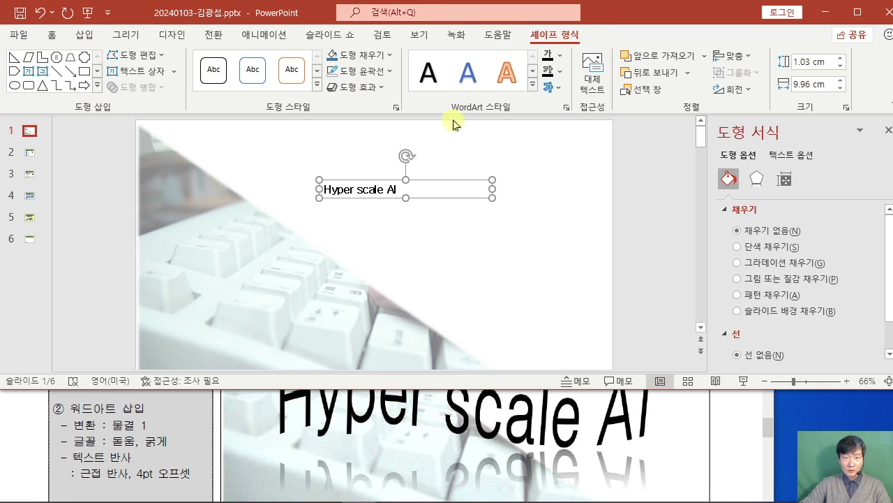
click(560, 92)
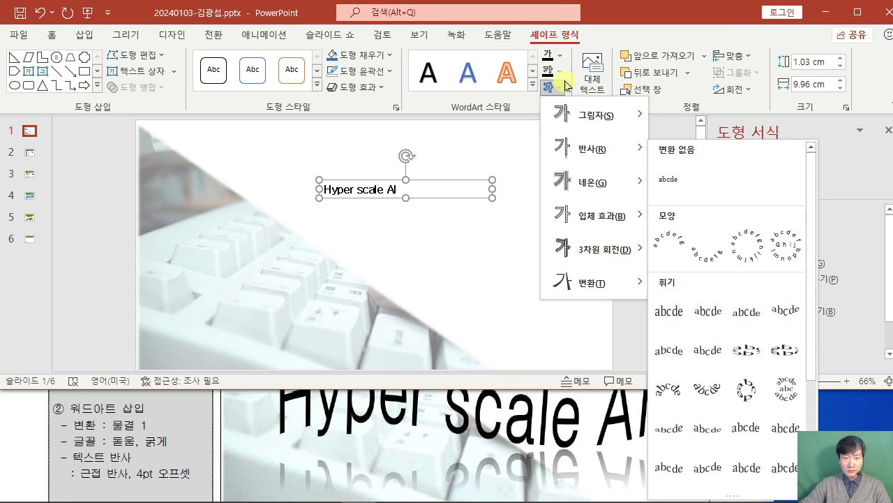
mouse_move(596, 282)
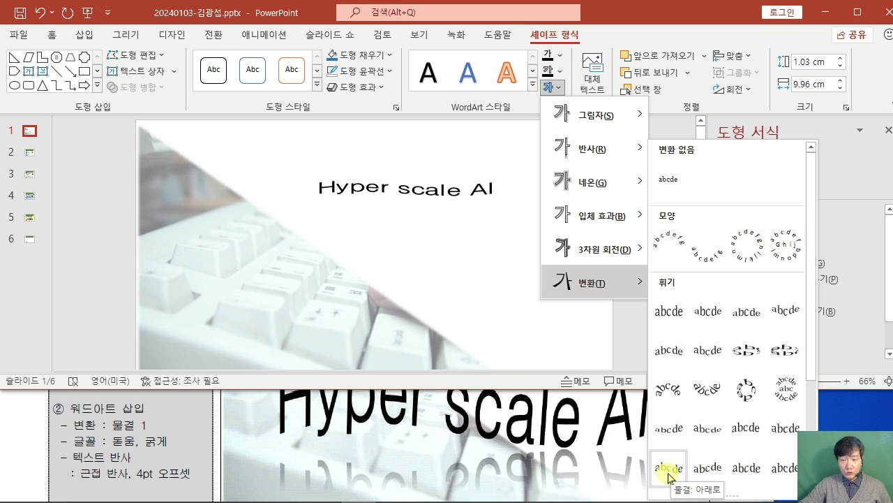
scroll(669, 477, down, 3)
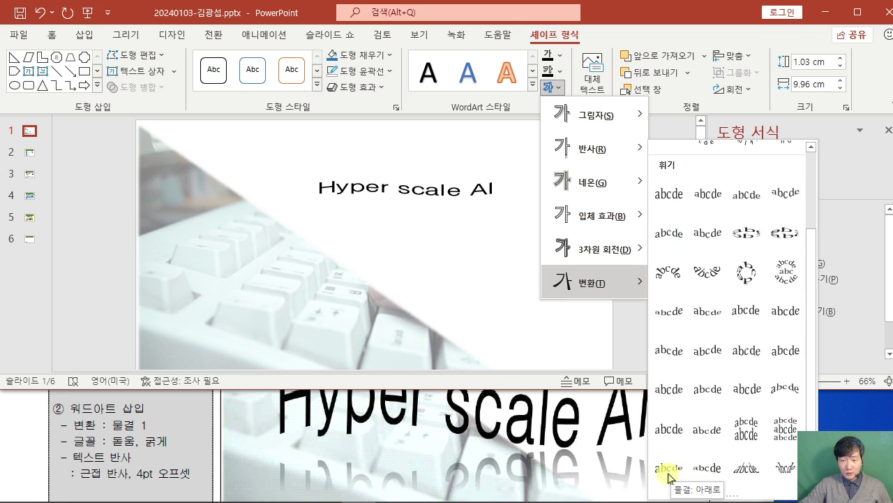
click(676, 356)
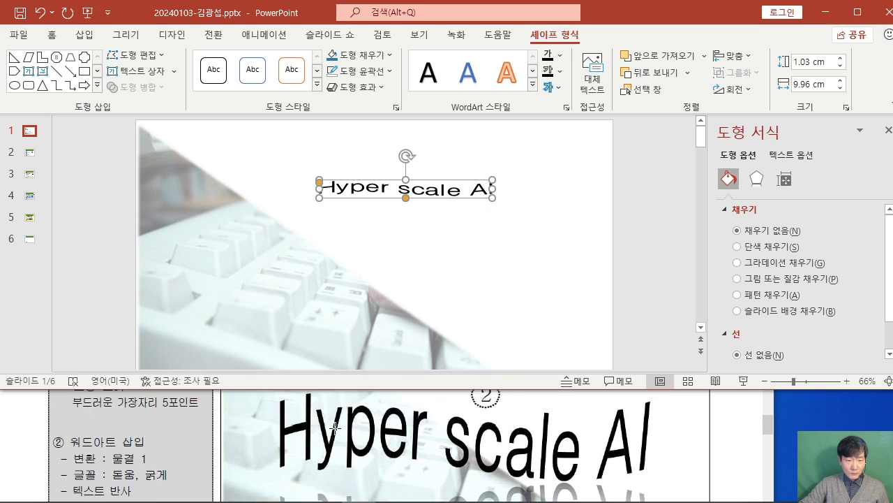
Enlarge the "Hyper scale AI" WordArt to about 22.22 cm wide and 5.47 cm high and place it across the middle of slide 1
drag(373, 191, 233, 297)
click(365, 200)
drag(360, 285, 588, 285)
drag(386, 272, 386, 214)
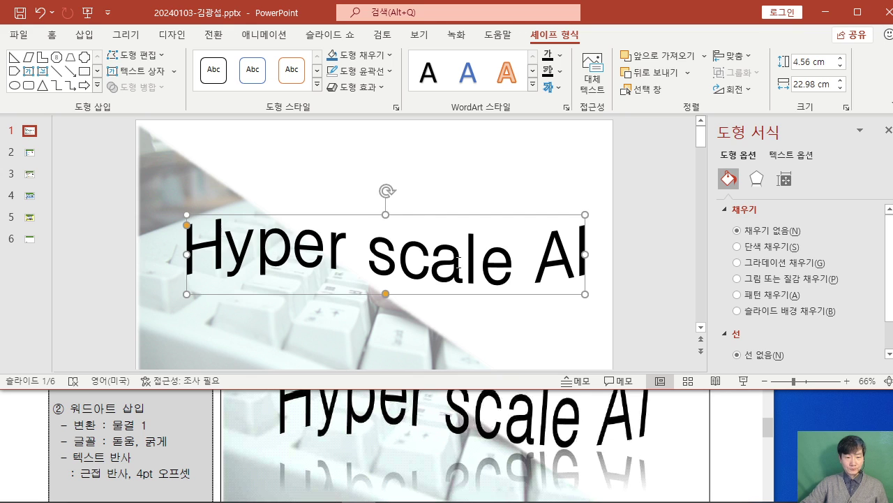
drag(344, 293, 343, 328)
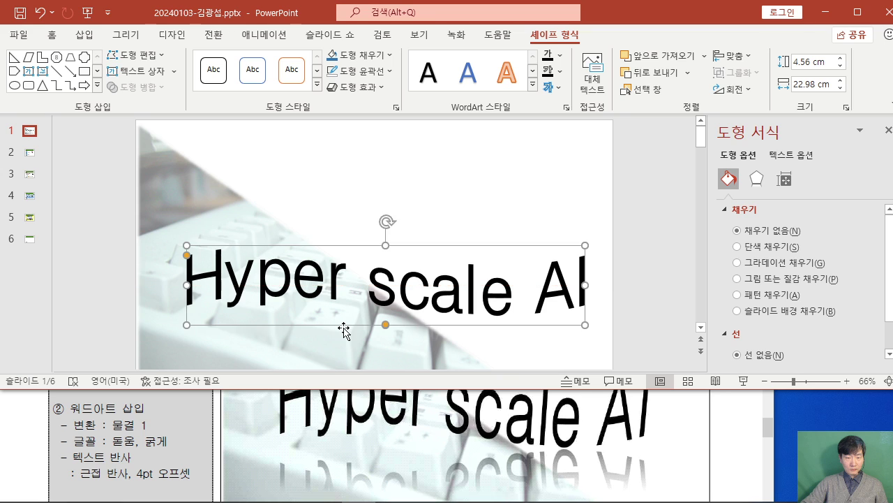
drag(589, 283, 573, 284)
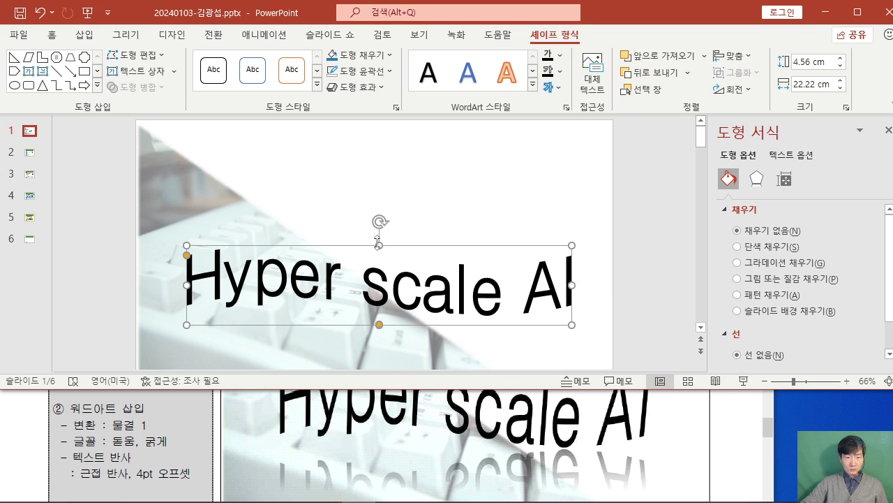
drag(376, 240, 378, 229)
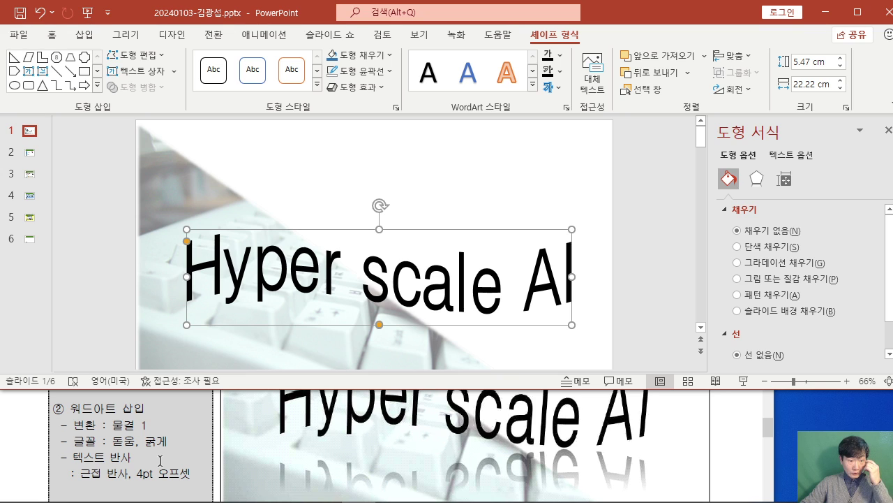
Add the 근접 반사, 4pt 오프셋 text reflection to the "Hyper scale AI" WordArt and deselect it
click(556, 91)
mouse_move(590, 157)
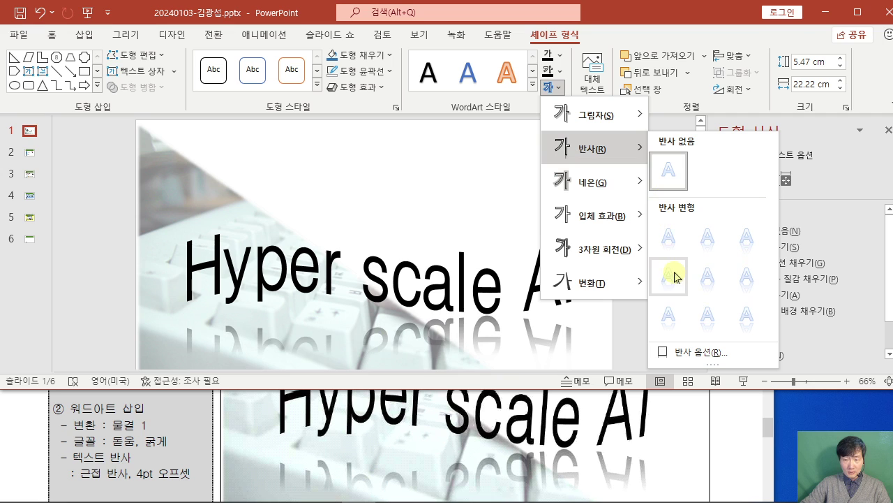
click(674, 276)
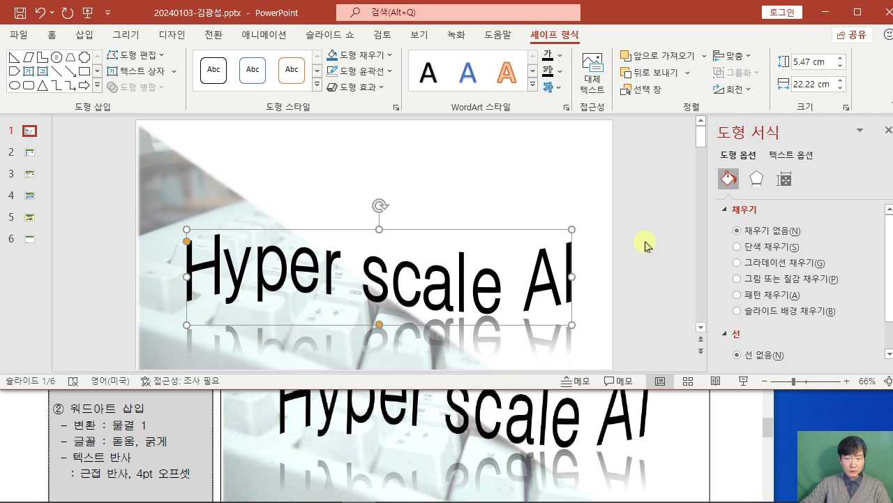
click(648, 244)
Check the picture insertion requirement in the exam PDF, then open the layout with the green title shape in slide master view
click(30, 443)
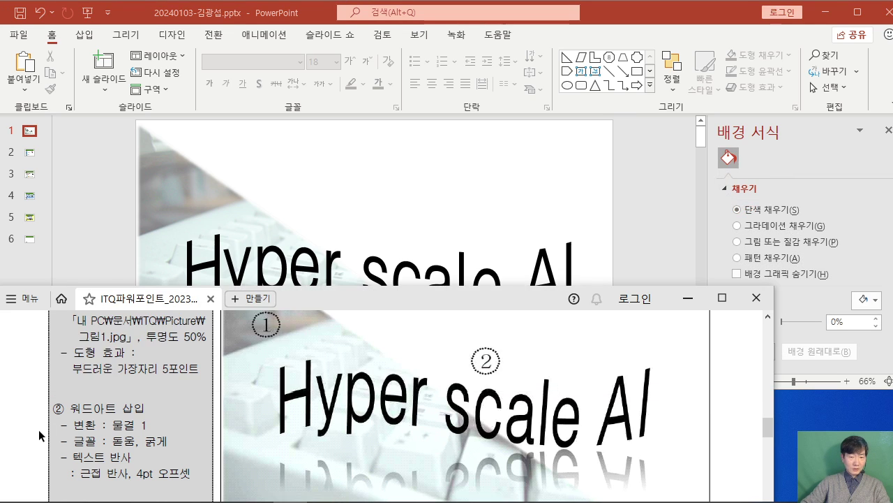
scroll(35, 432, down, 3)
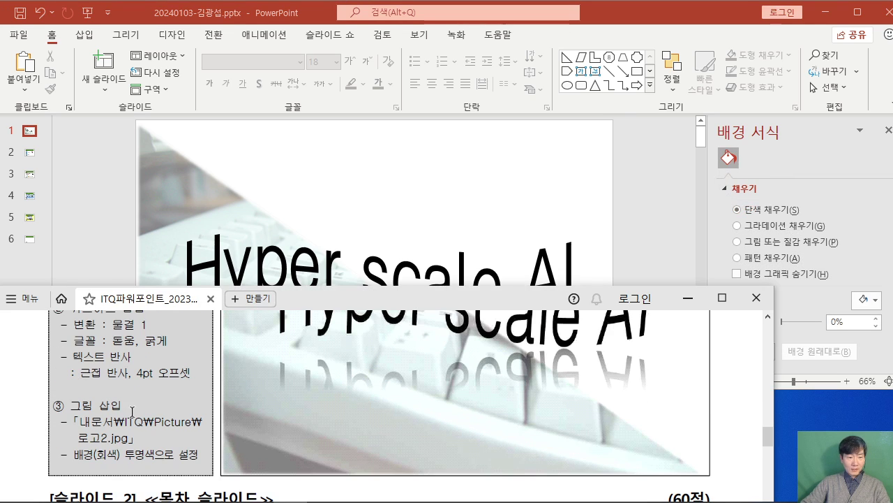
click(464, 185)
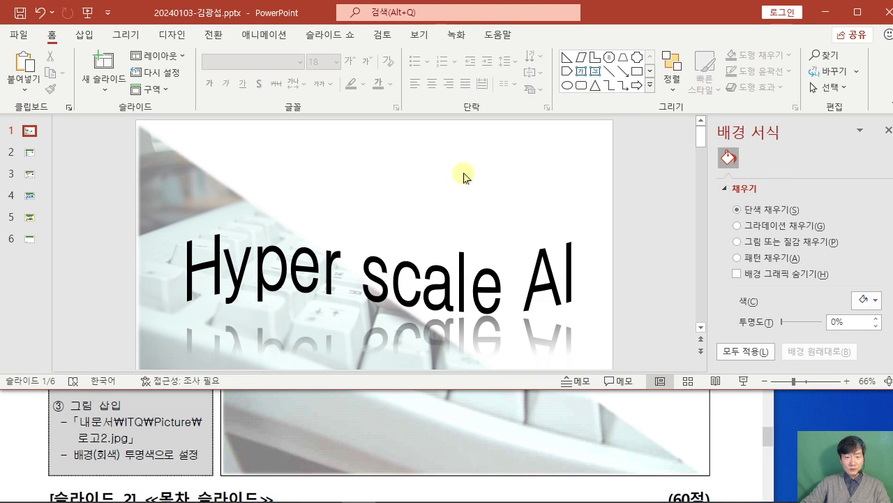
click(415, 35)
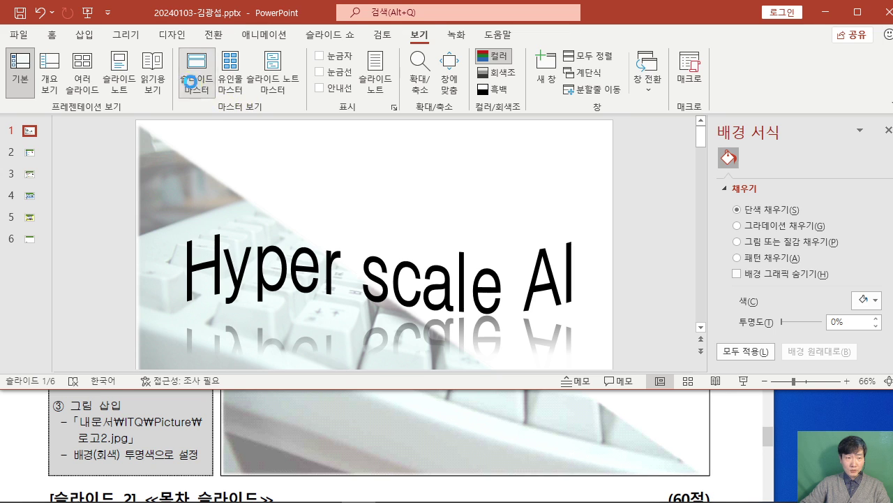
click(196, 70)
click(32, 168)
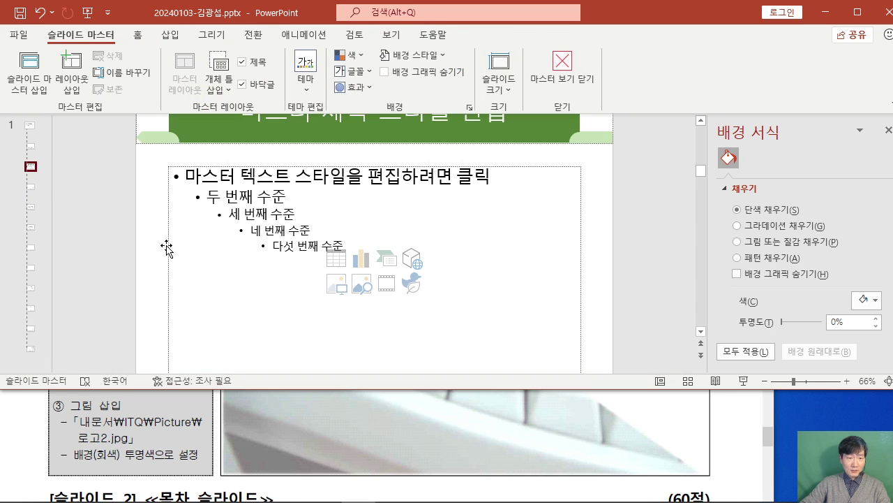
Copy the 123주식회사 logo from the foot of the master layout and close the slide master view
ctrl+scroll(78, 229, up, 1)
ctrl+scroll(78, 229, up, 1)
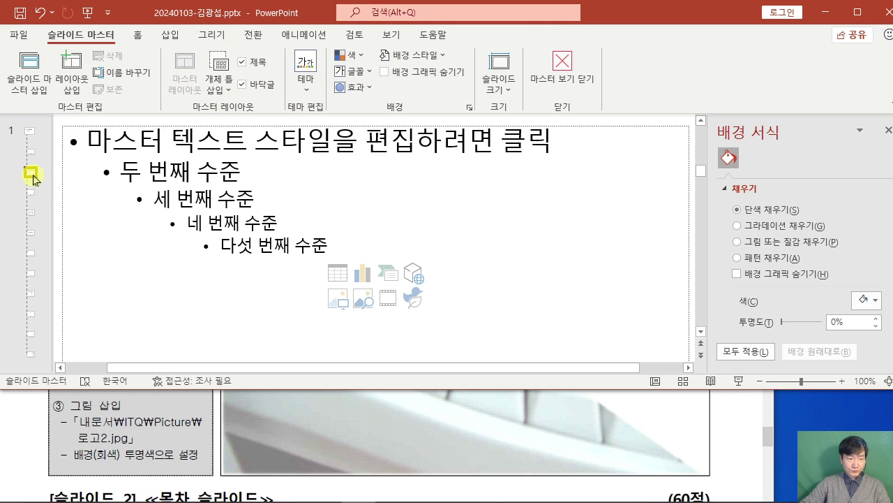
scroll(255, 210, down, 2)
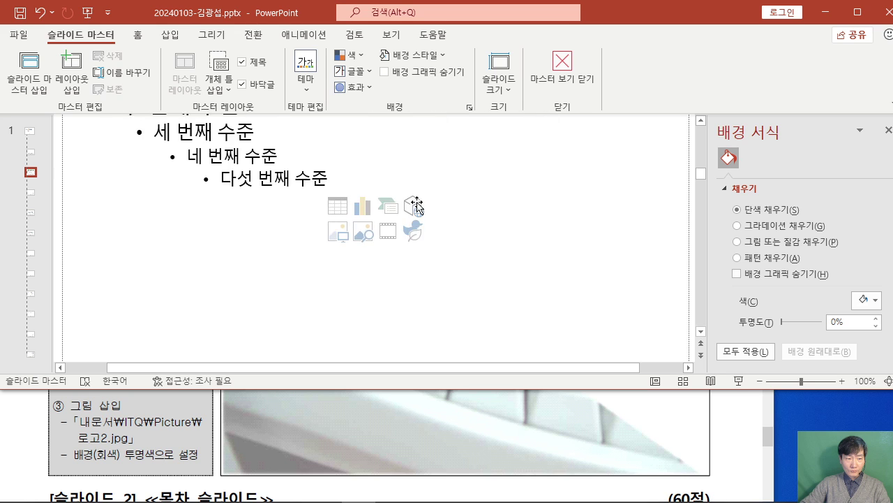
drag(49, 187, 96, 190)
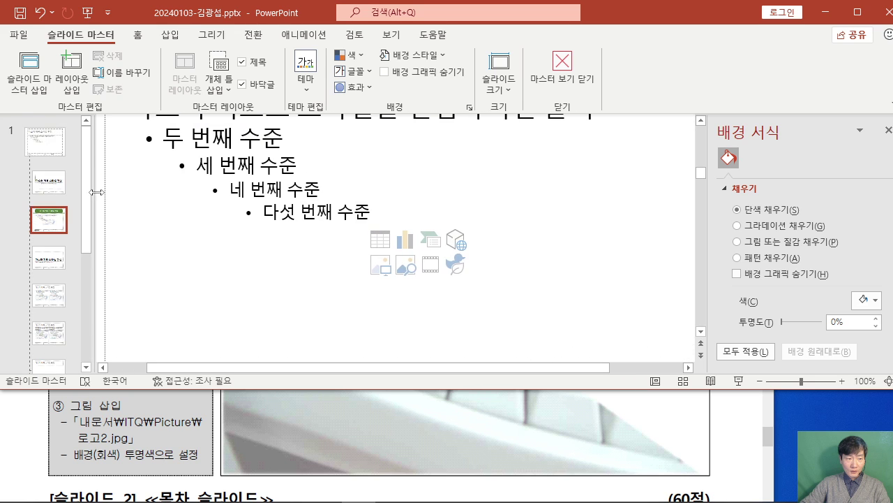
scroll(224, 237, down, 3)
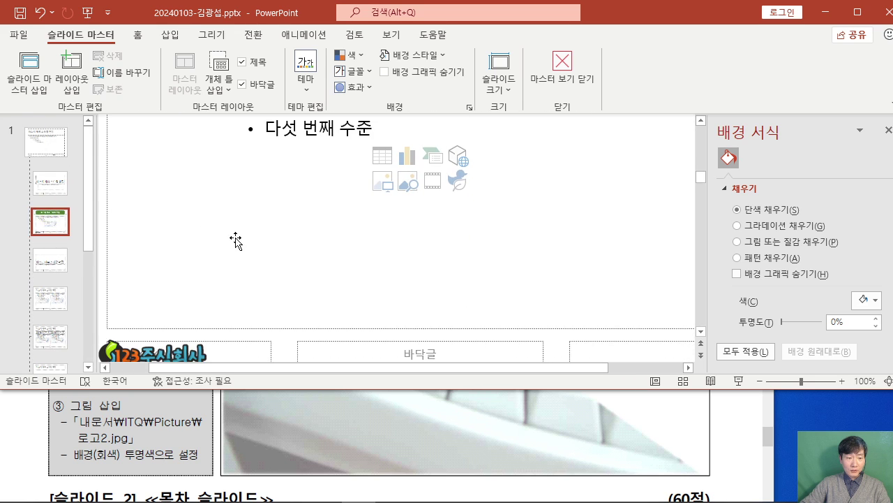
scroll(237, 293, down, 2)
scroll(259, 279, down, 2)
scroll(261, 273, up, 2)
scroll(211, 287, down, 2)
click(206, 348)
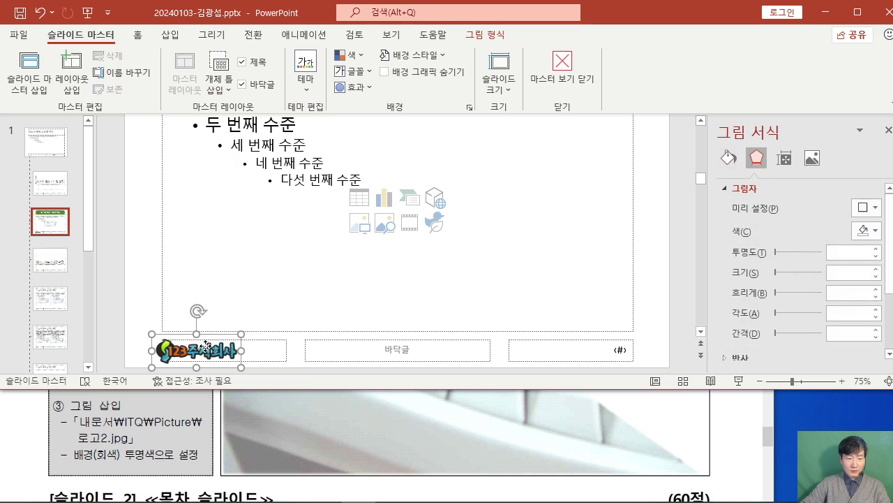
right_click(207, 347)
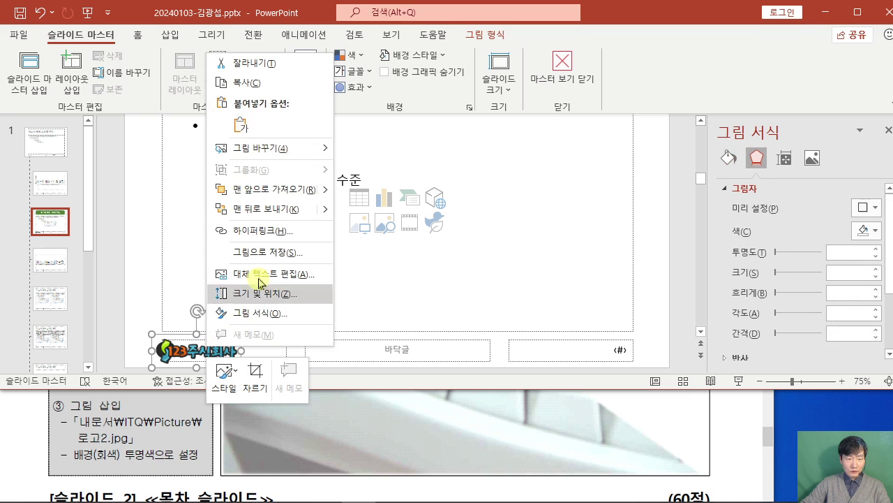
click(246, 86)
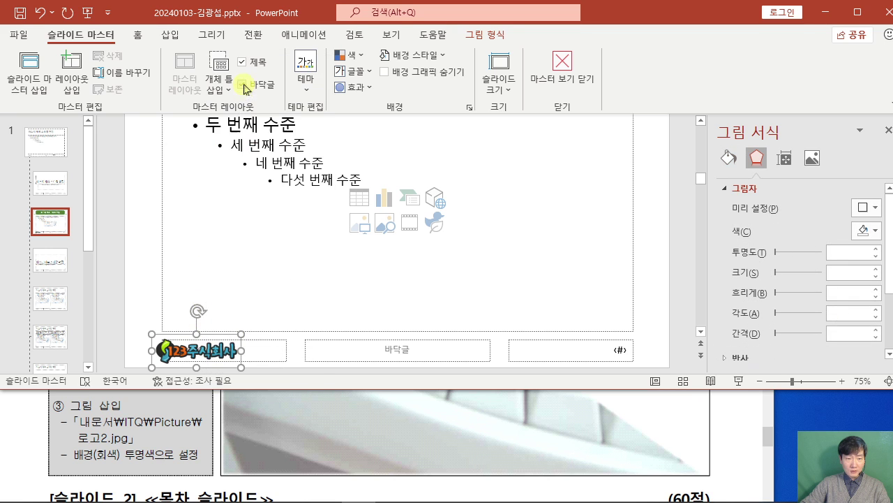
click(720, 441)
click(592, 188)
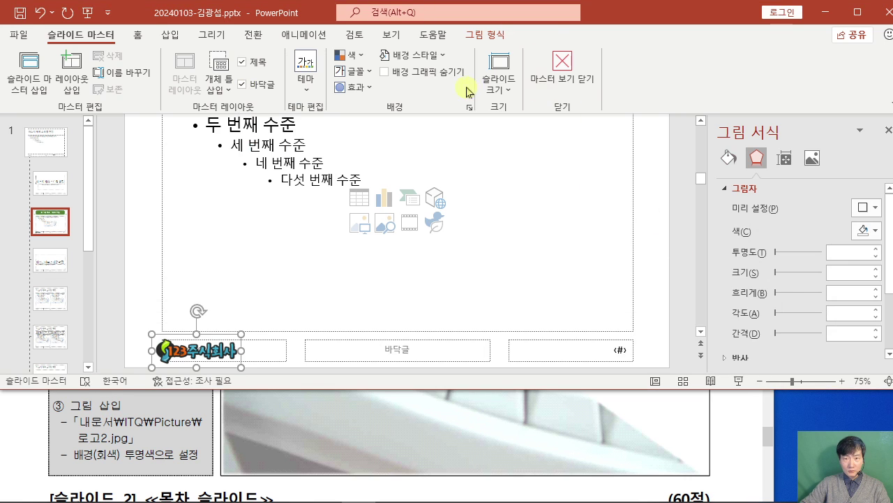
click(563, 64)
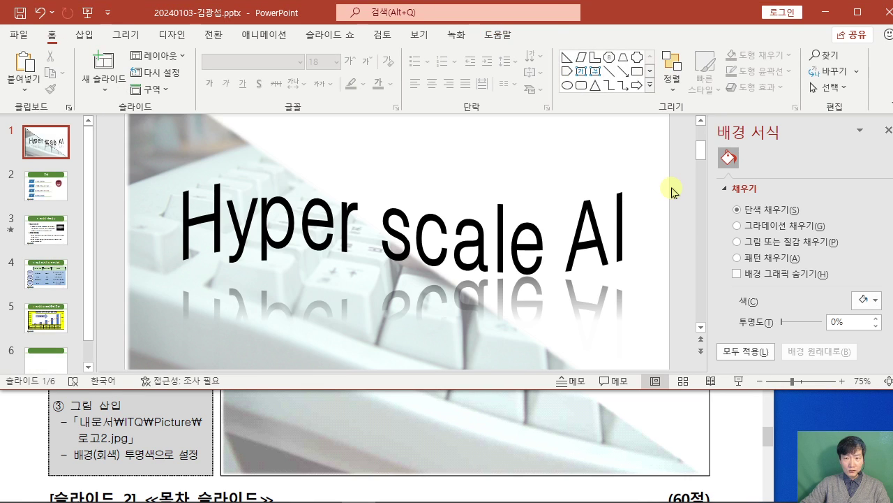
Paste the copied logo as a picture on slide 1, move it to the slide's upper right, and check the exam PDF's cover layout
right_click(537, 146)
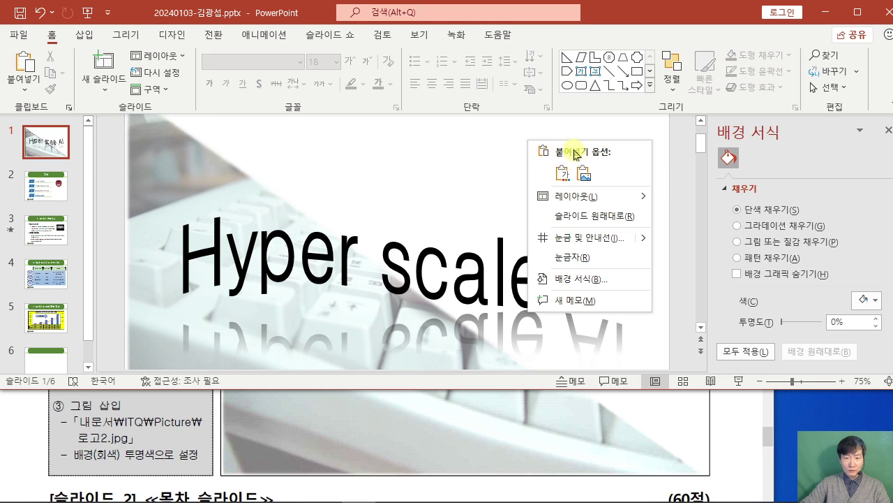
click(586, 174)
drag(415, 266, 581, 110)
scroll(386, 445, up, 5)
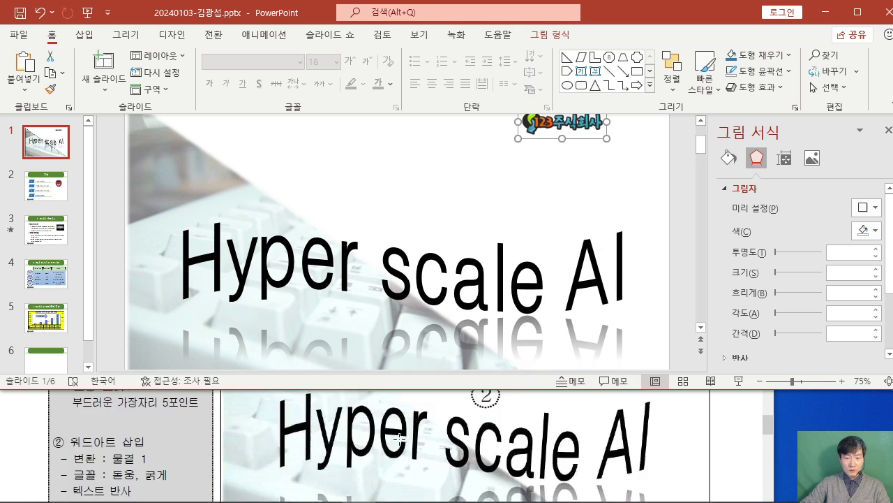
scroll(590, 140, up, 2)
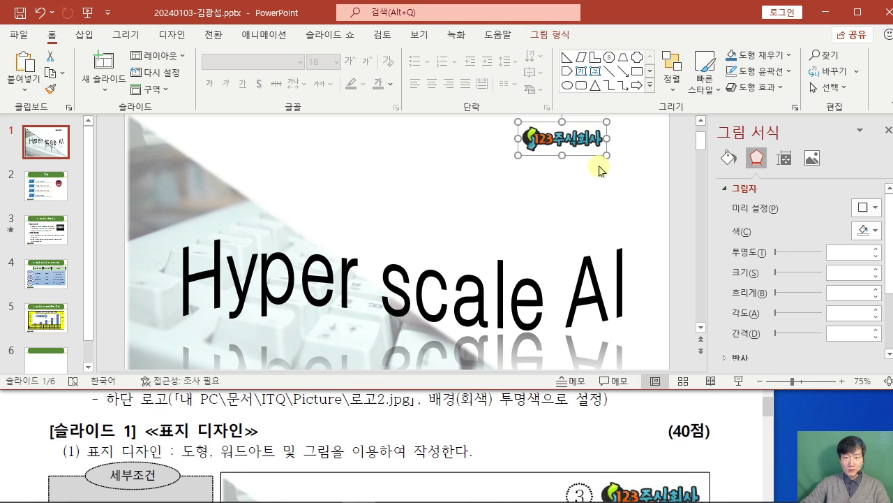
Enlarge the 123주식회사 logo on slide 1 and align it with the upper edge near the slide's right corner
click(607, 175)
click(590, 152)
drag(607, 168, 647, 176)
mouse_move(600, 152)
mouse_down()
mouse_move(622, 152)
mouse_move(613, 146)
mouse_up()
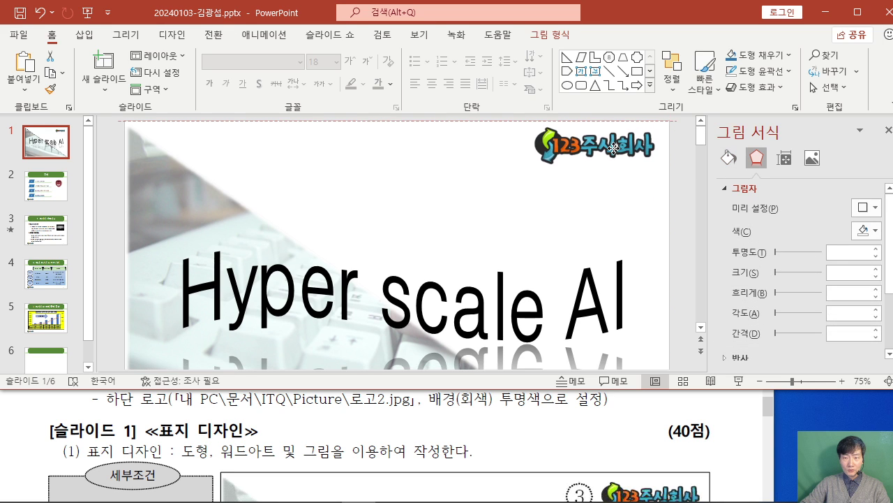
click(592, 195)
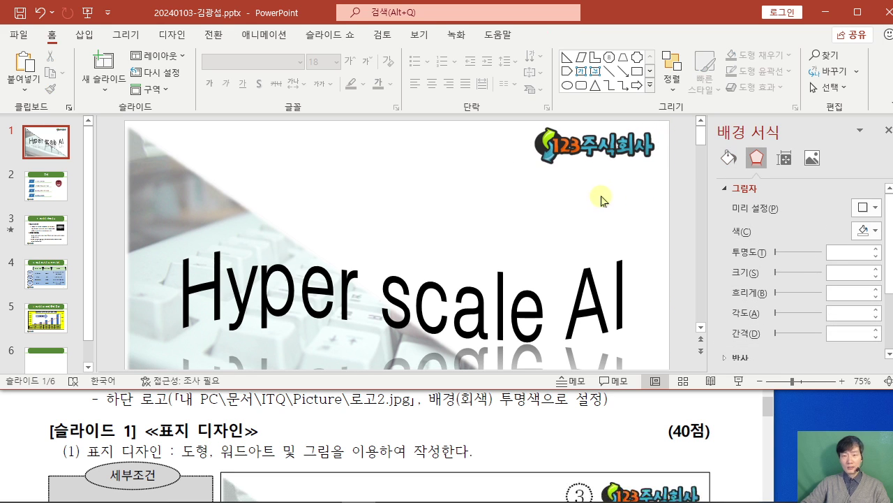
click(587, 161)
key(Down)
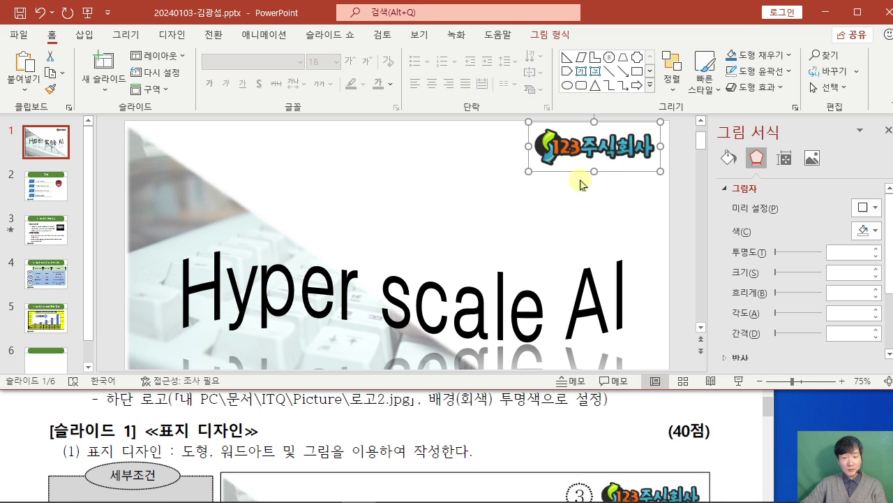
Recheck the cover's picture requirements in the exam PDF, then maximize the presentation window and deselect the logo
click(81, 411)
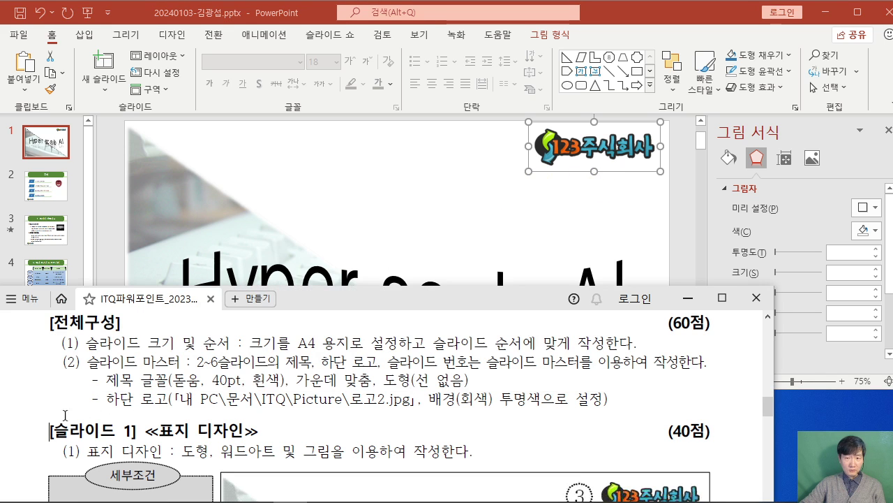
scroll(88, 410, down, 6)
scroll(93, 410, down, 2)
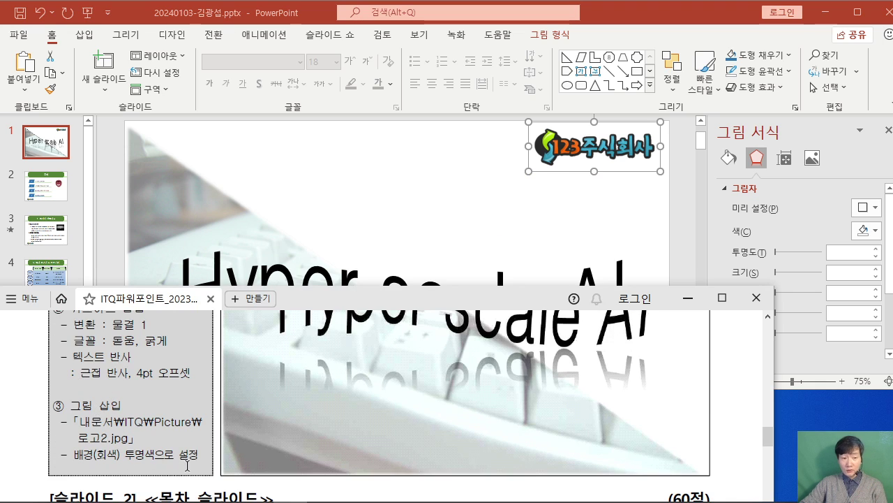
click(432, 202)
click(857, 11)
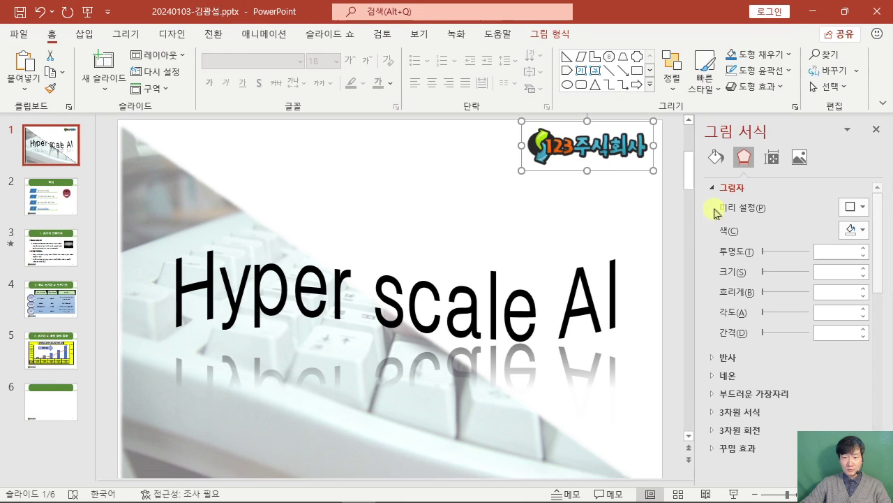
click(674, 246)
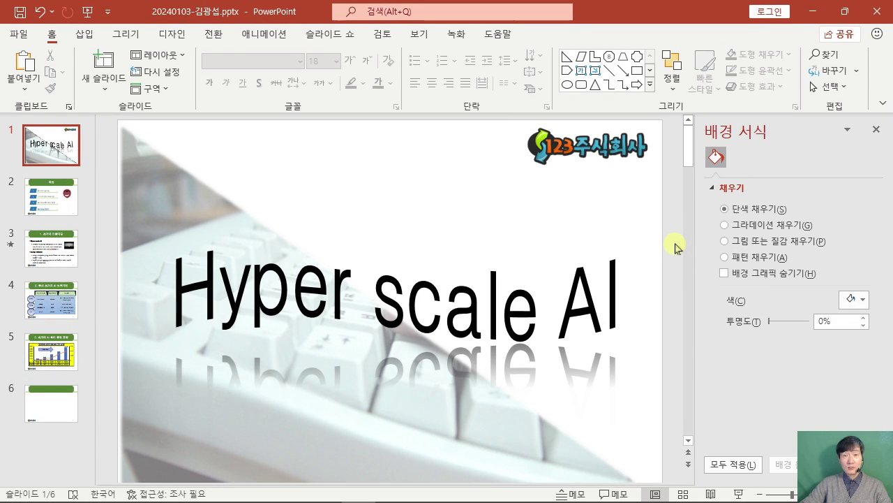
Open the empty slide 6 and close the background formatting pane
scroll(675, 245, down, 2)
scroll(675, 245, up, 1)
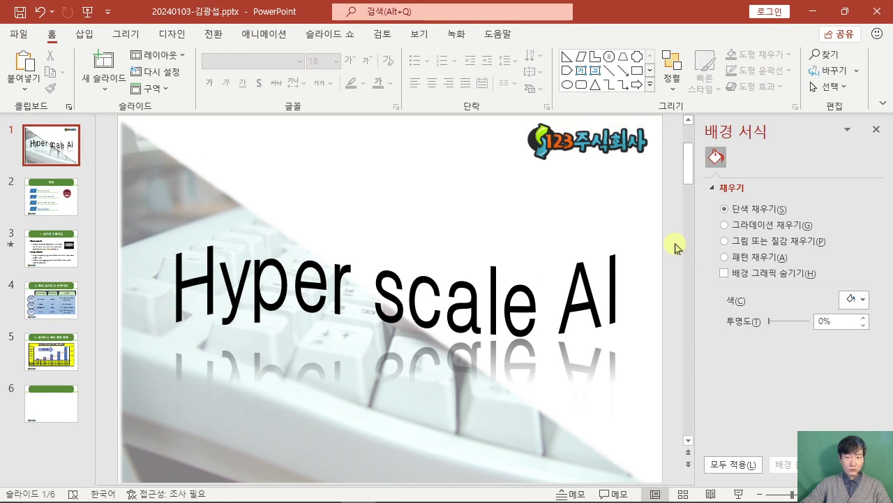
click(66, 412)
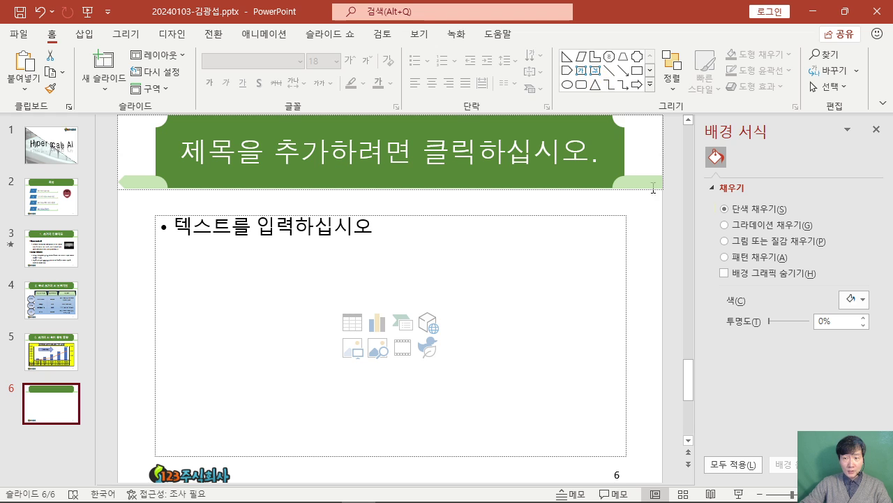
click(877, 131)
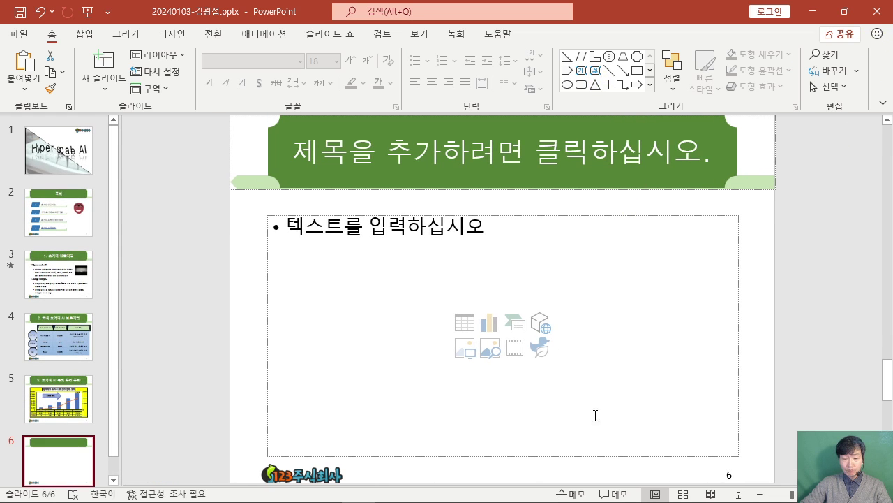
Switch to the exam PDF, enlarge its window and examine the slide 6 shape layout, SmartArt and animation requirements
click(305, 486)
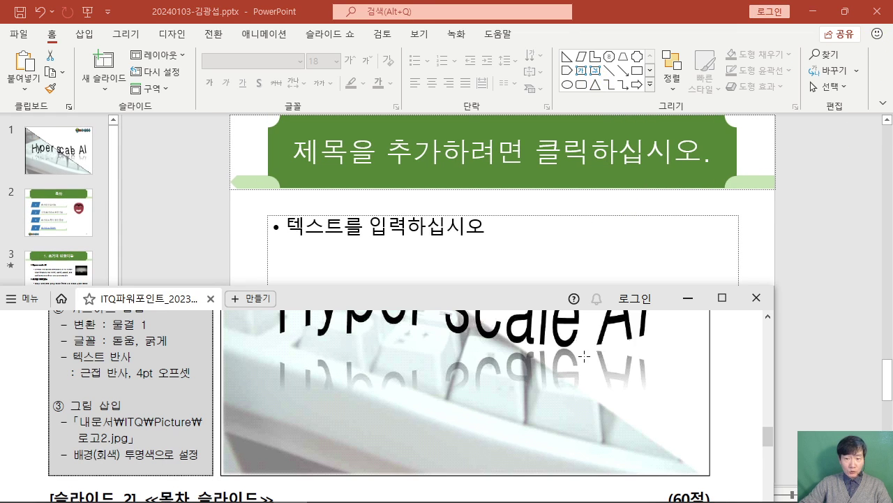
click(722, 297)
scroll(869, 226, down, 3)
scroll(866, 229, down, 15)
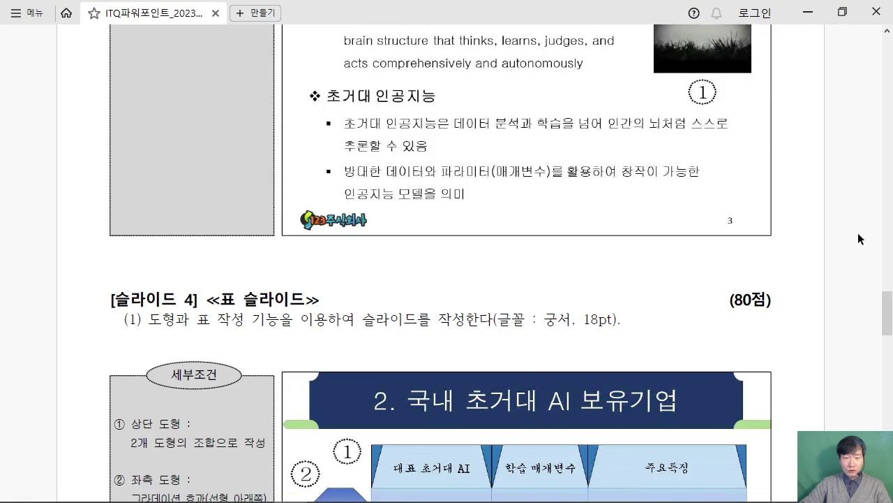
scroll(857, 238, down, 8)
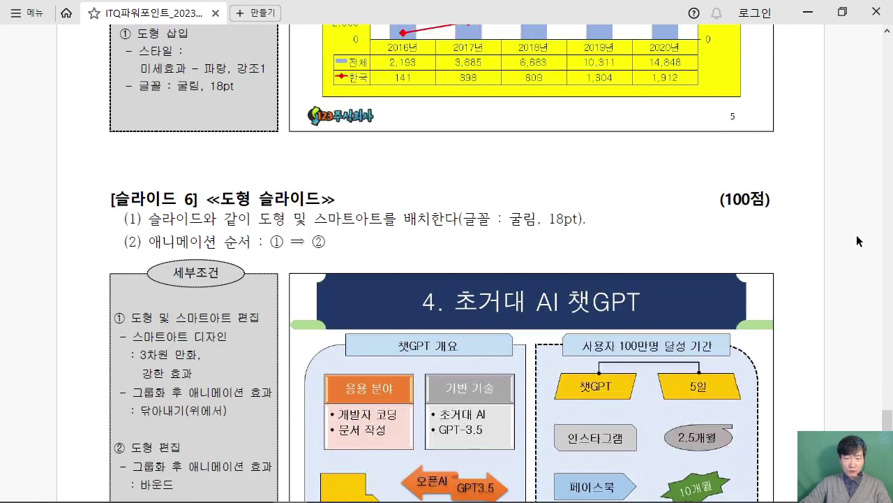
scroll(857, 238, up, 1)
scroll(856, 238, down, 1)
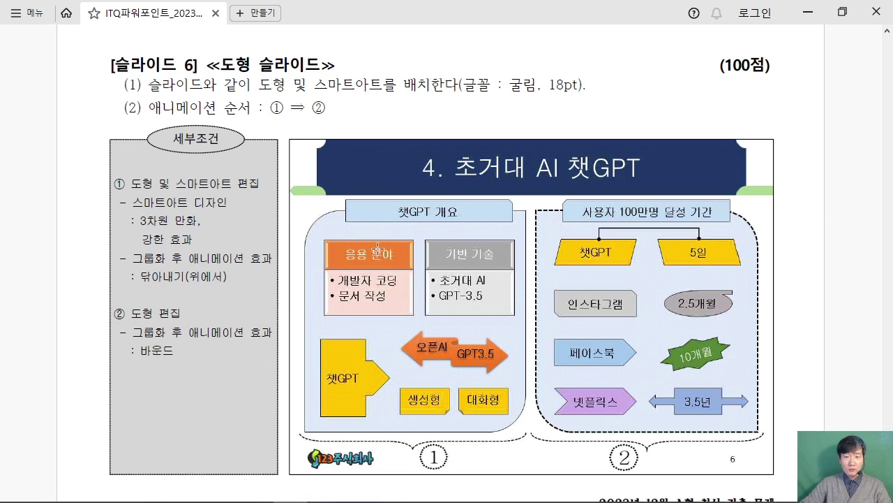
Arrange the exam PDF's slide 6 section below the presentation and enter "4. 초거대" in slide 6's title placeholder
click(842, 11)
scroll(488, 351, down, 2)
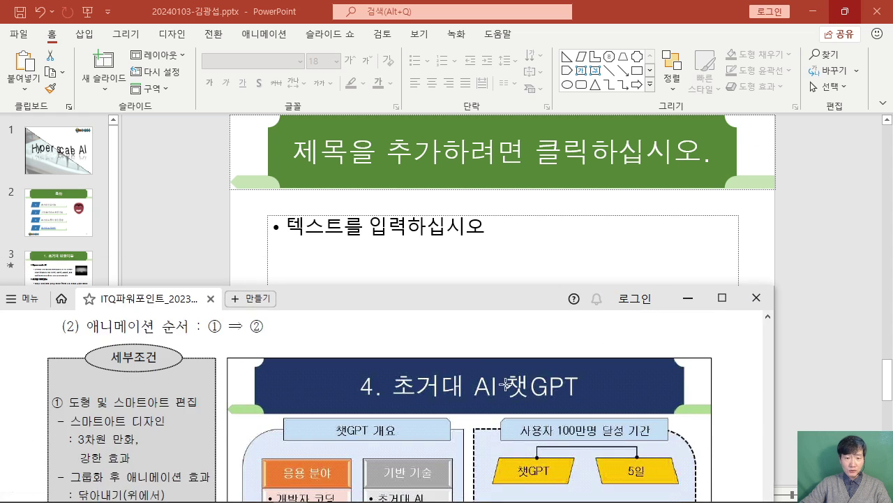
drag(439, 301, 450, 386)
click(389, 183)
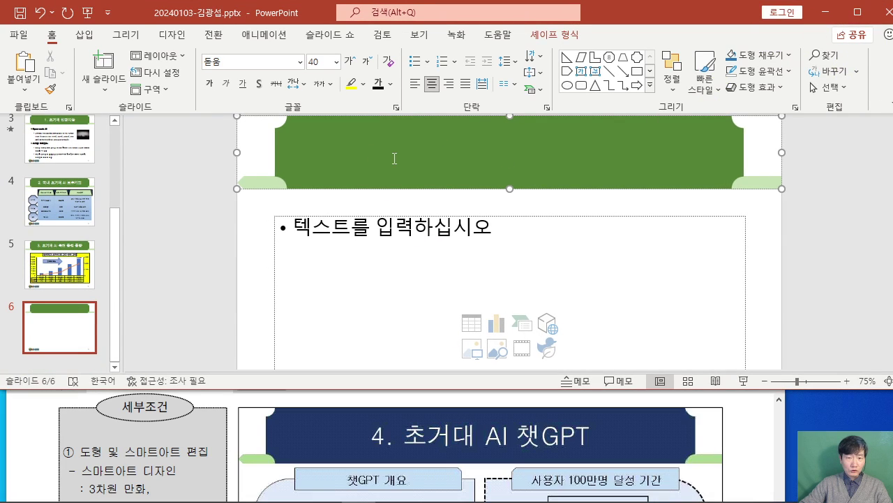
text(4.)
key(Hangul)
text(초거대)
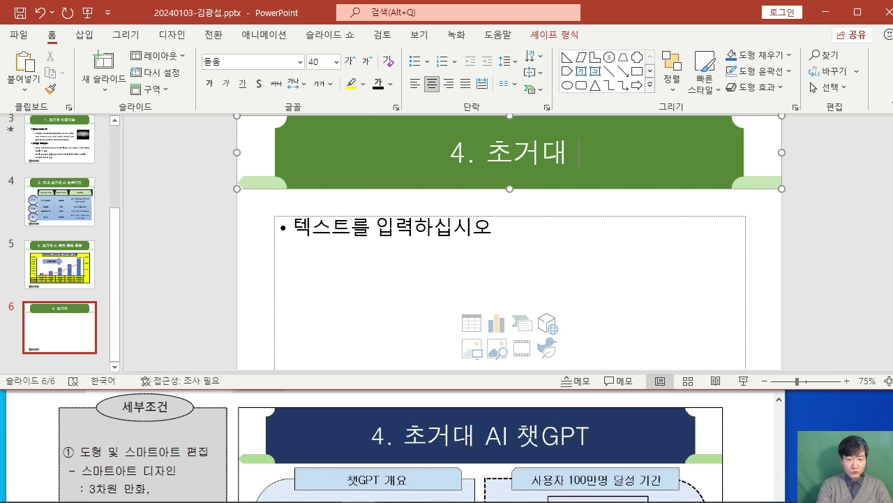